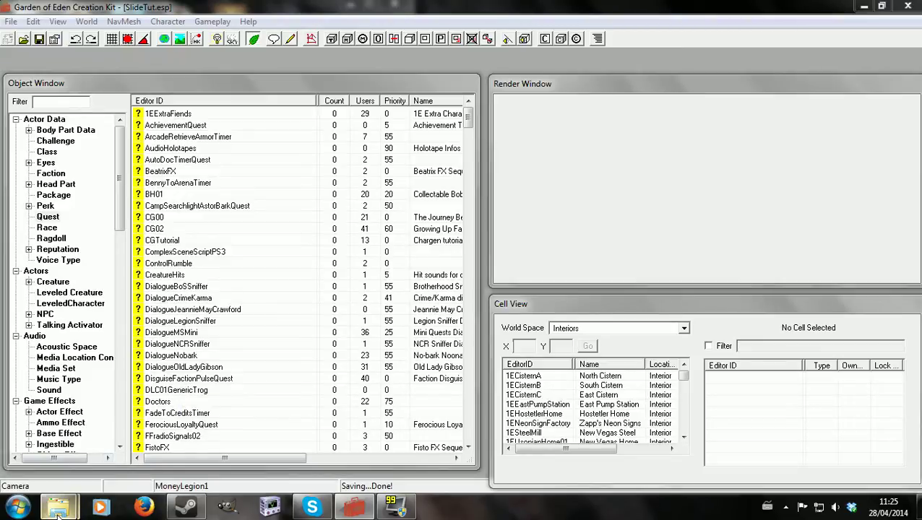
# Check the Fallout - Meshes and Fallout - Textures2 archives in the fallout new vegas Data folder, then minimise the folder window.
pyautogui.moveTo(62, 509)
pyautogui.click(116, 432)
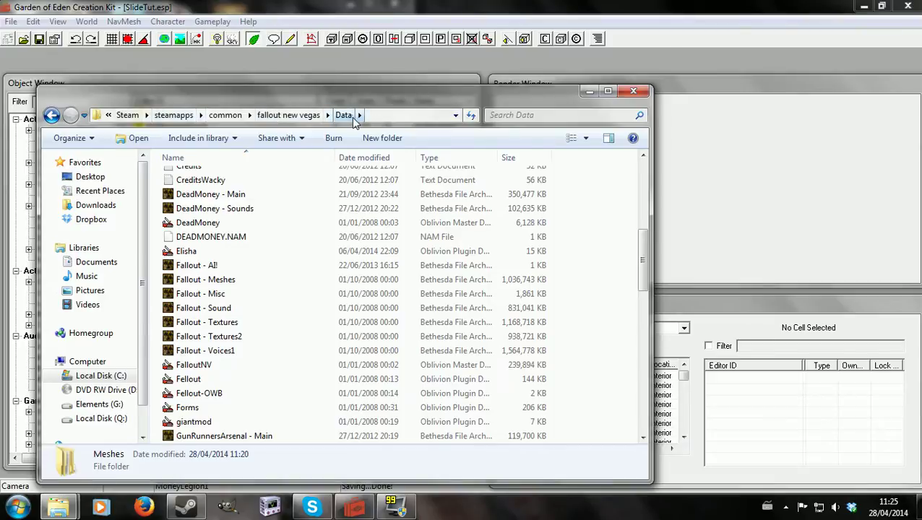
pyautogui.click(212, 284)
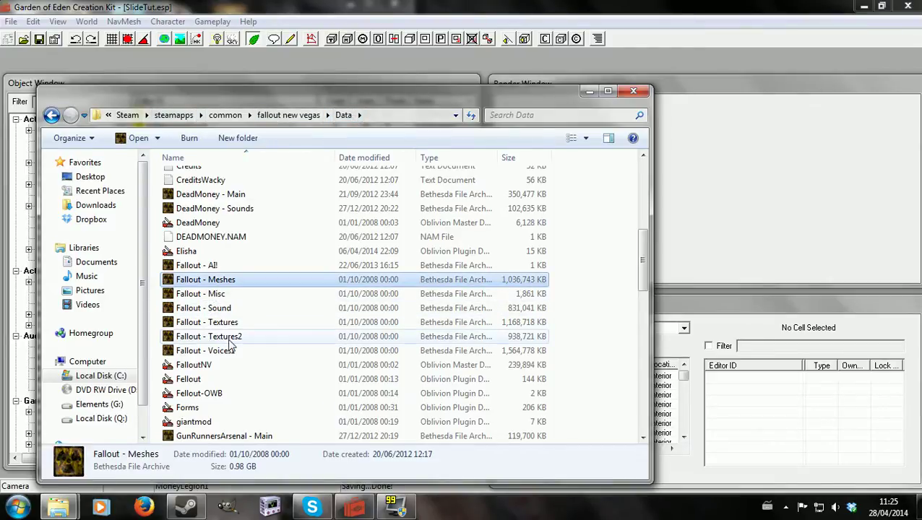
pyautogui.click(229, 337)
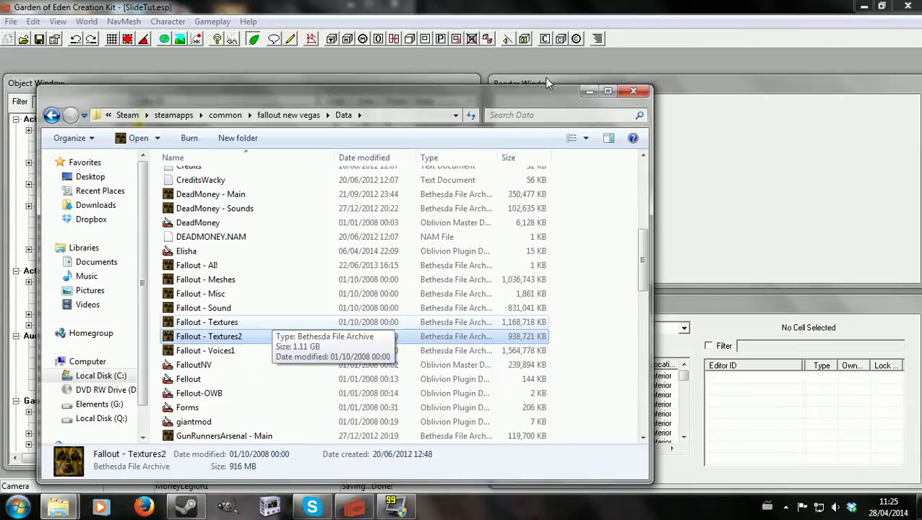
pyautogui.click(590, 92)
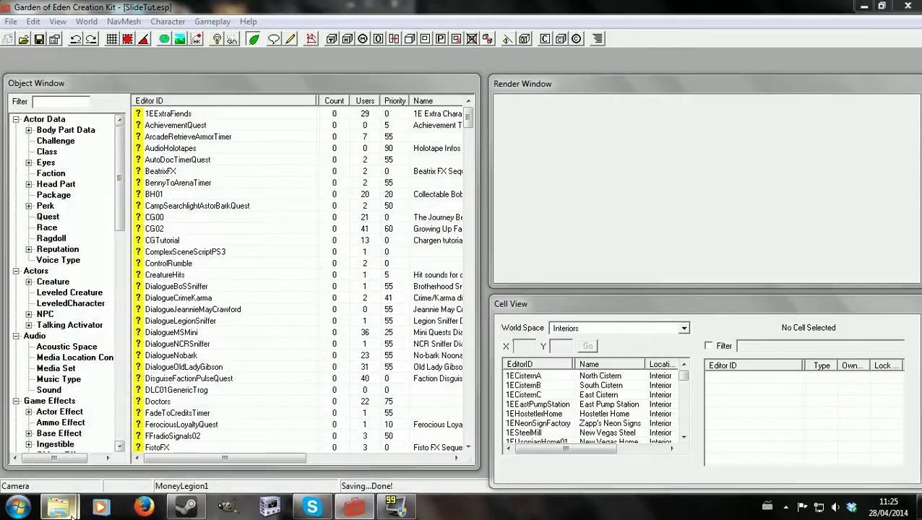
# Bring up the extracted endgame textures folder and look through its endscrn DDS files.
pyautogui.moveTo(59, 510)
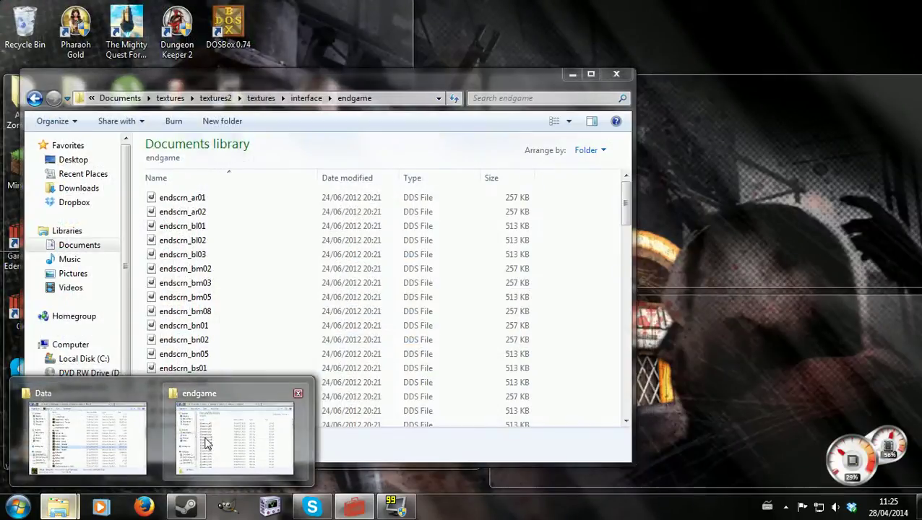
pyautogui.click(206, 443)
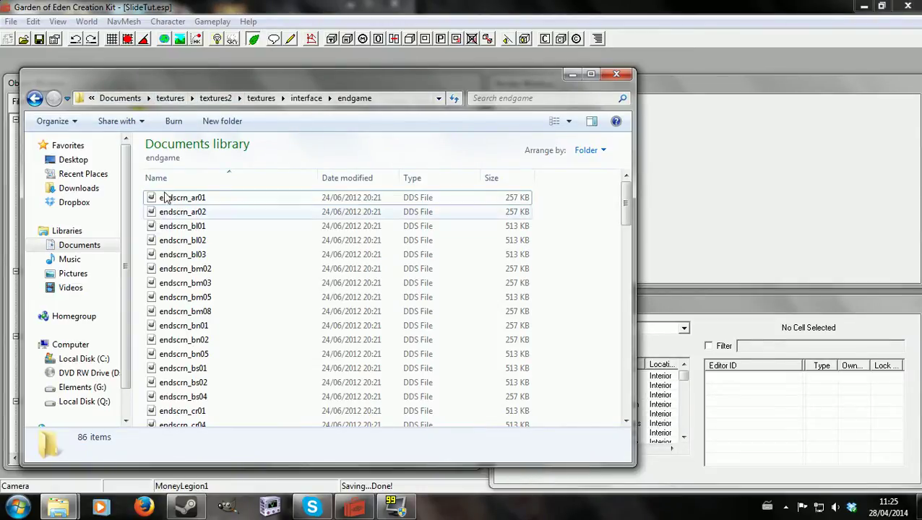
pyautogui.scroll(-5, 315, 354)
pyautogui.scroll(5, 305, 326)
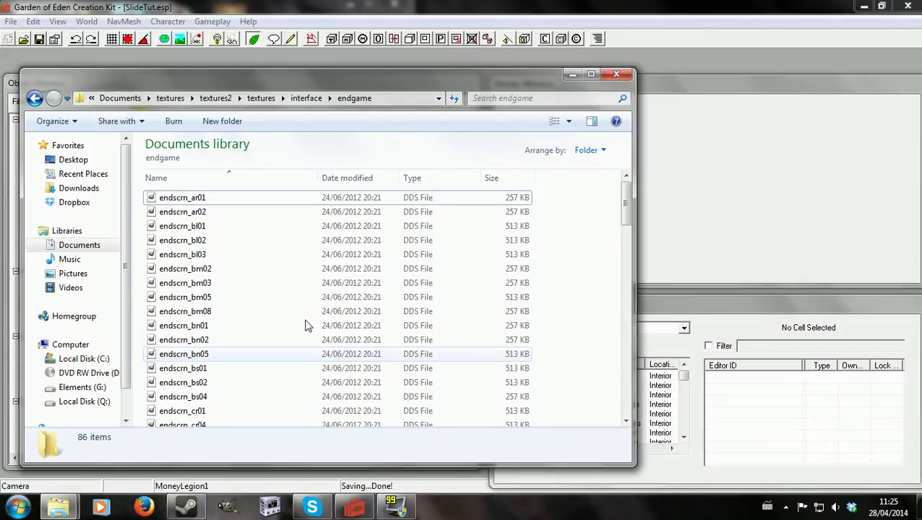
# Open endscrn_ar01.dds in GIMP without mipmaps to view the ending slide, then close the image and GIMP.
pyautogui.click(197, 199)
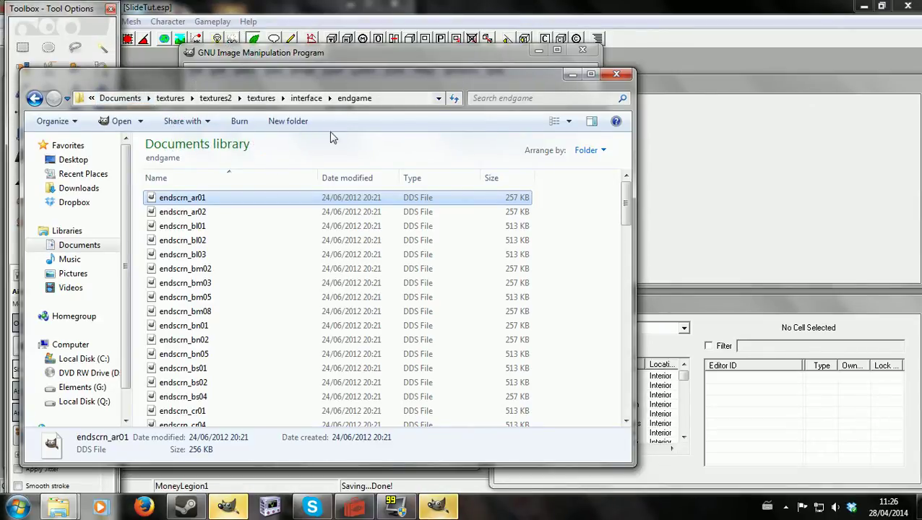
pyautogui.click(590, 74)
pyautogui.click(880, 6)
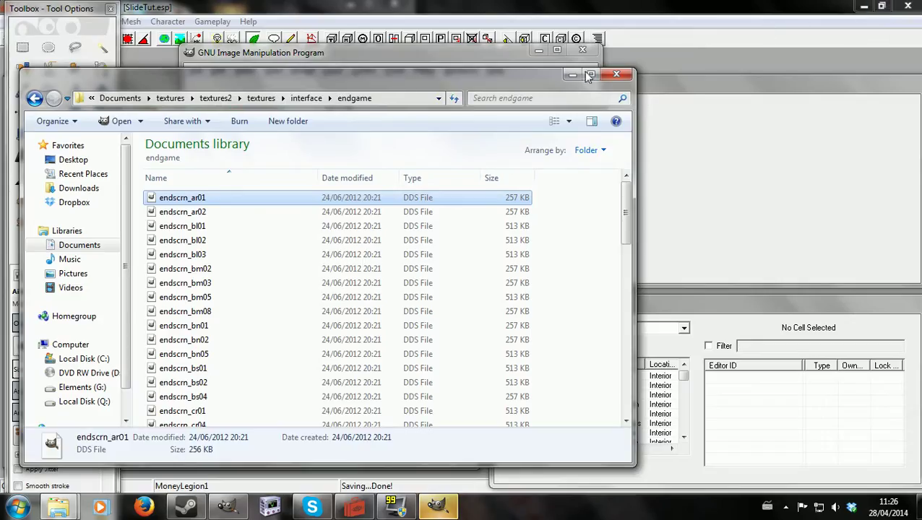
pyautogui.click(571, 74)
pyautogui.click(154, 136)
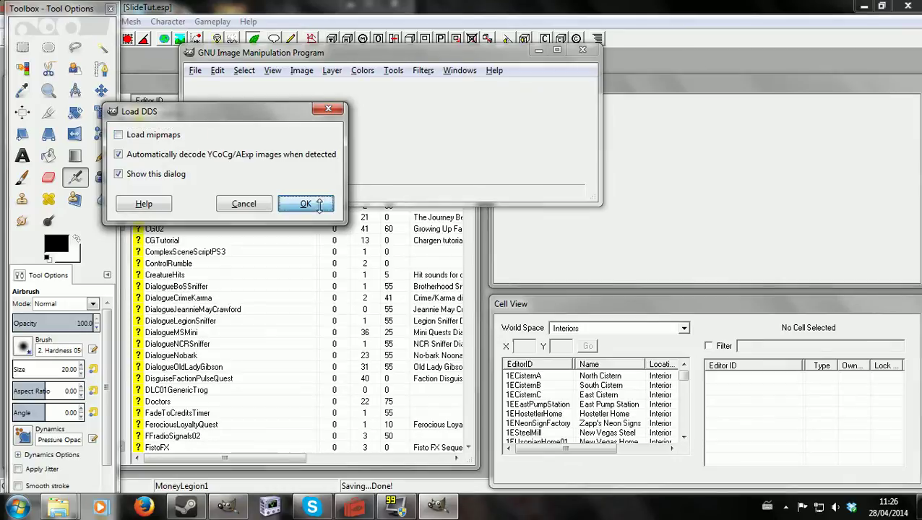
pyautogui.click(318, 206)
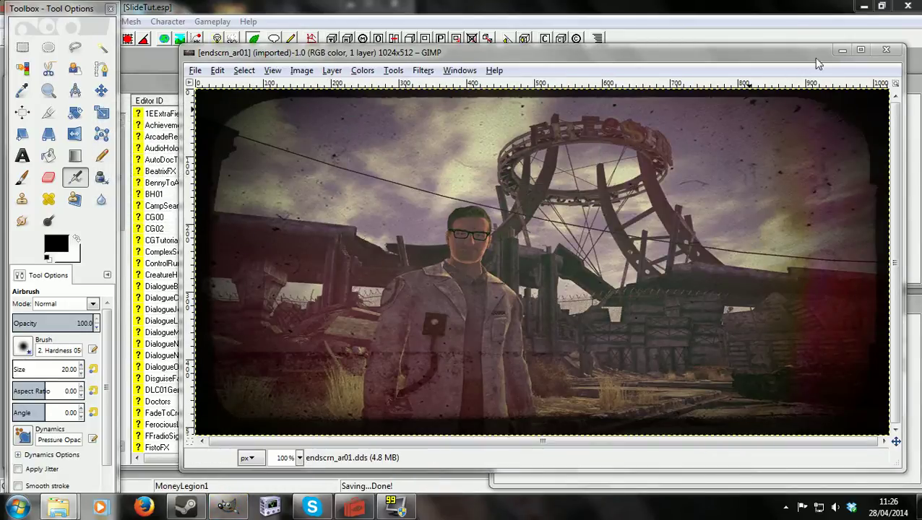
pyautogui.click(886, 49)
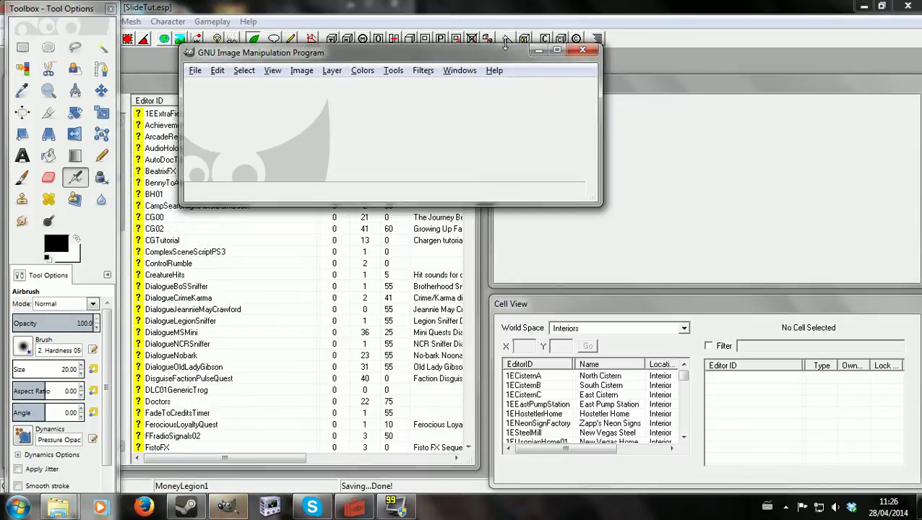
pyautogui.click(586, 51)
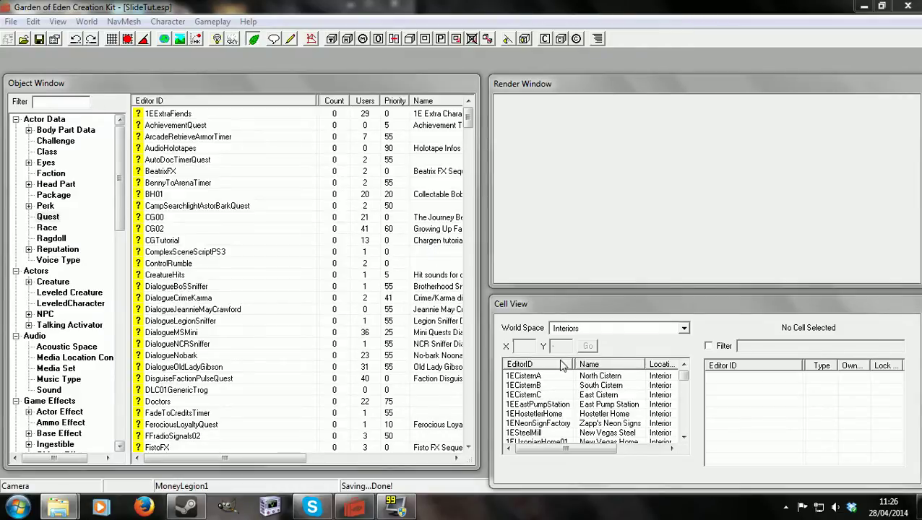
# Load the Endgame interior cell into the Render Window, centre the view on a BlackPlane01 object and select the EndingTrigger.
pyautogui.click(527, 395)
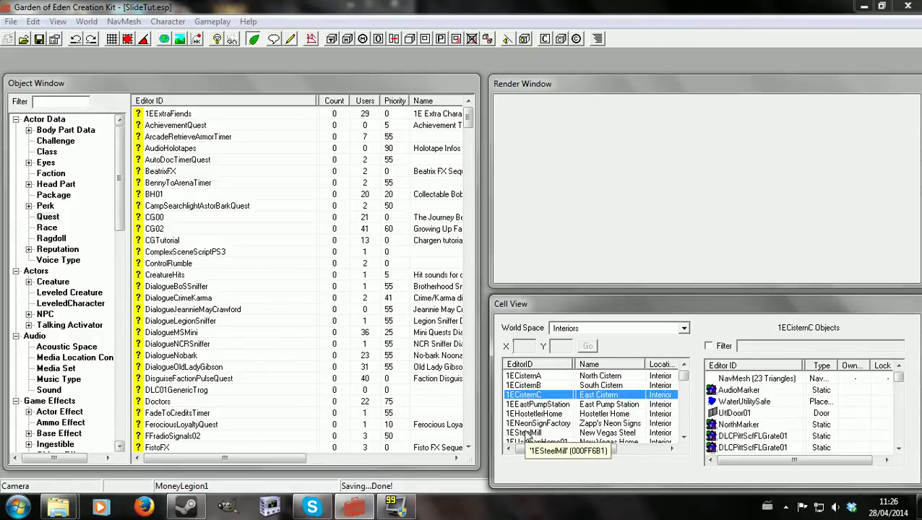
pyautogui.write('en')
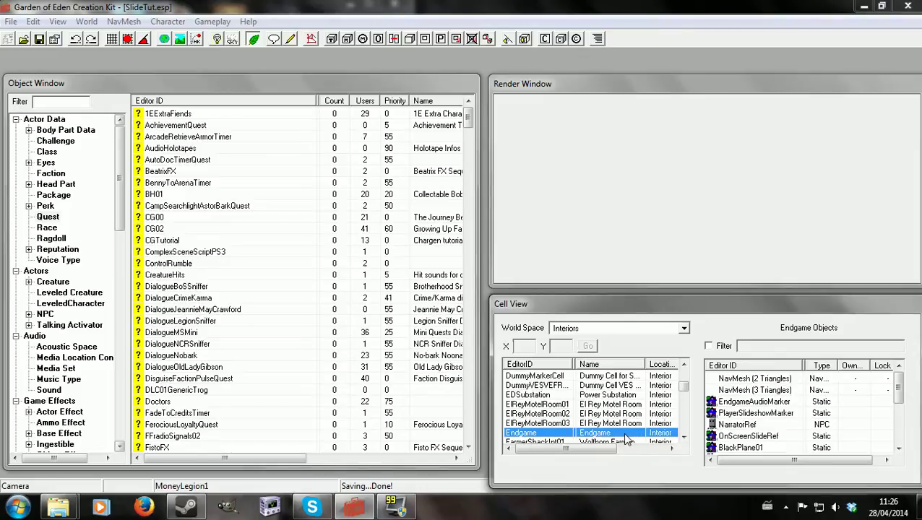
pyautogui.doubleClick(625, 434)
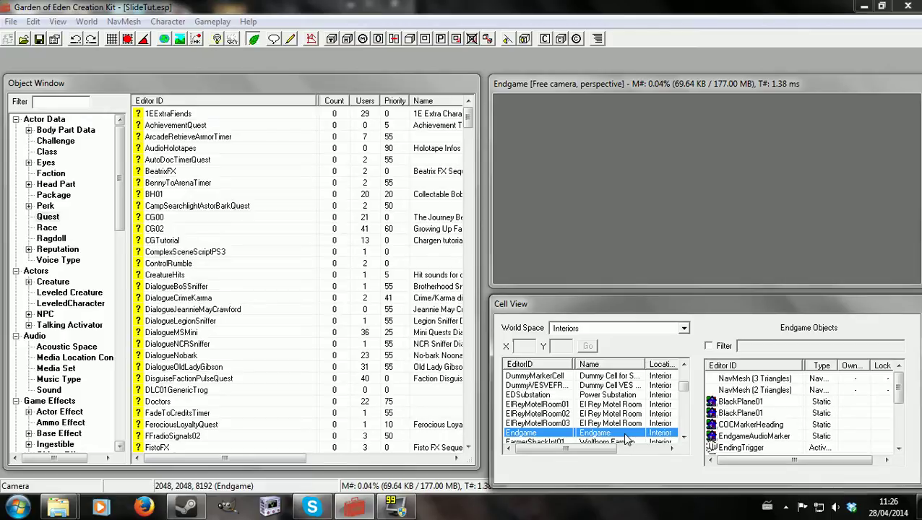
pyautogui.click(740, 414)
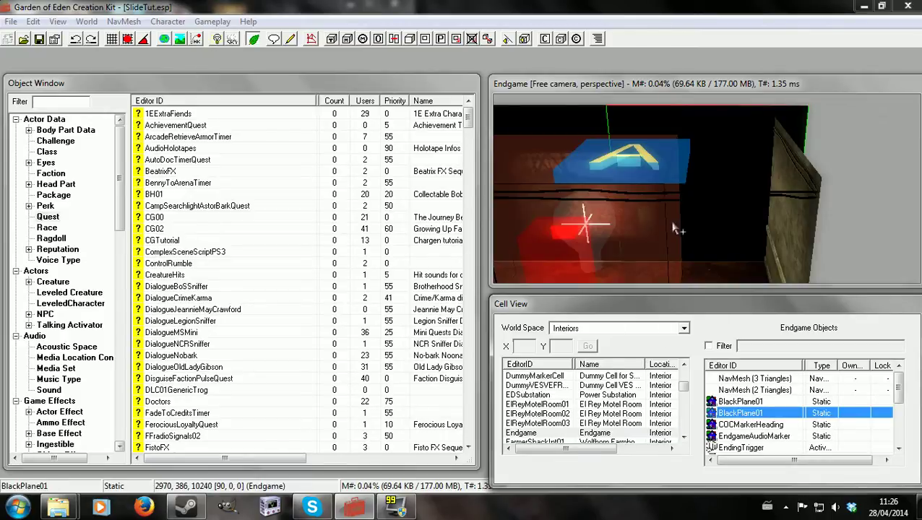
pyautogui.click(673, 223)
pyautogui.scroll(-2, 671, 222)
pyautogui.scroll(1, 671, 222)
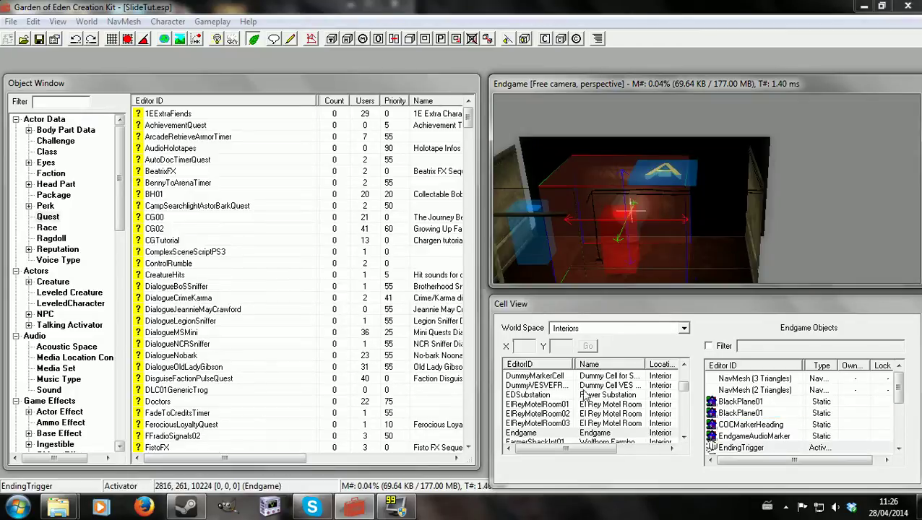
# Duplicate the Endgame cell and rename the copy to SlideTutroom.
pyautogui.click(521, 435)
pyautogui.rightClick(540, 433)
pyautogui.click(578, 402)
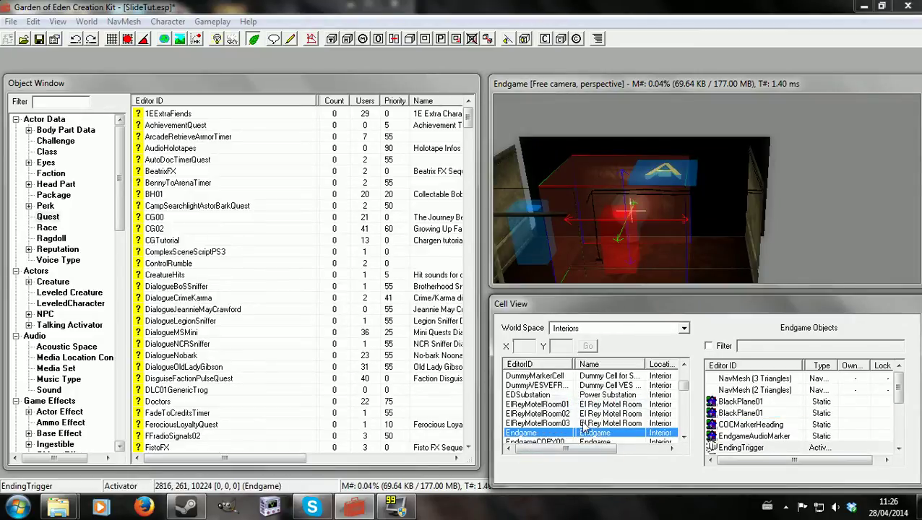
pyautogui.scroll(-1, 585, 429)
pyautogui.click(570, 414)
pyautogui.click(576, 417)
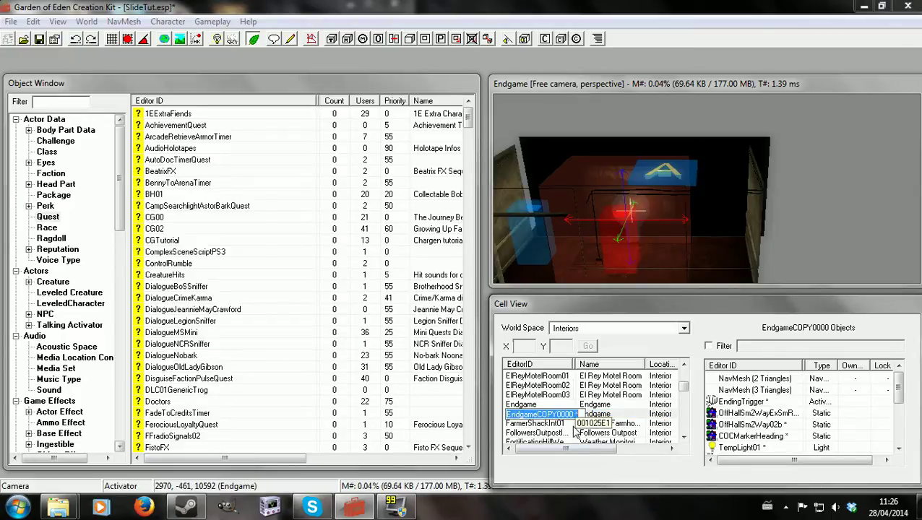
pyautogui.write('SlideTutroom')
pyautogui.click(551, 424)
pyautogui.click(548, 414)
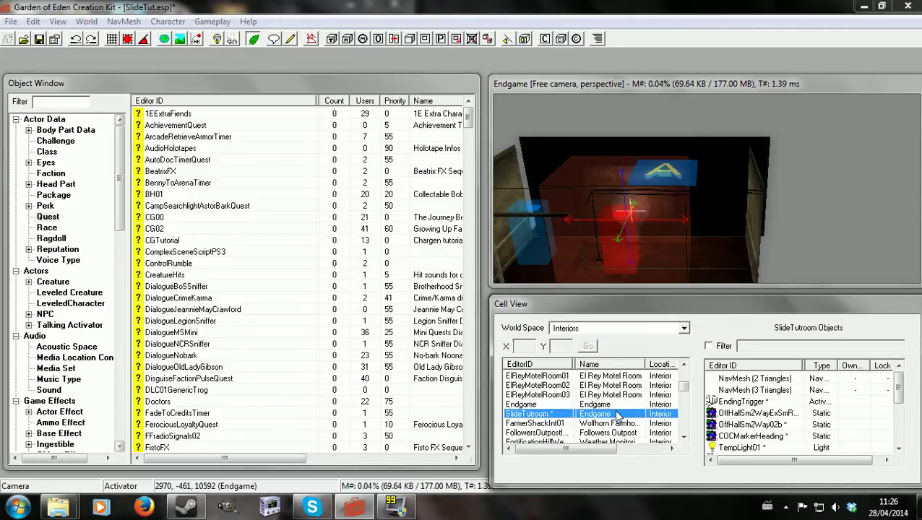
# Delete the EndingTrigger activator from the loaded Endgame cell.
pyautogui.click(659, 234)
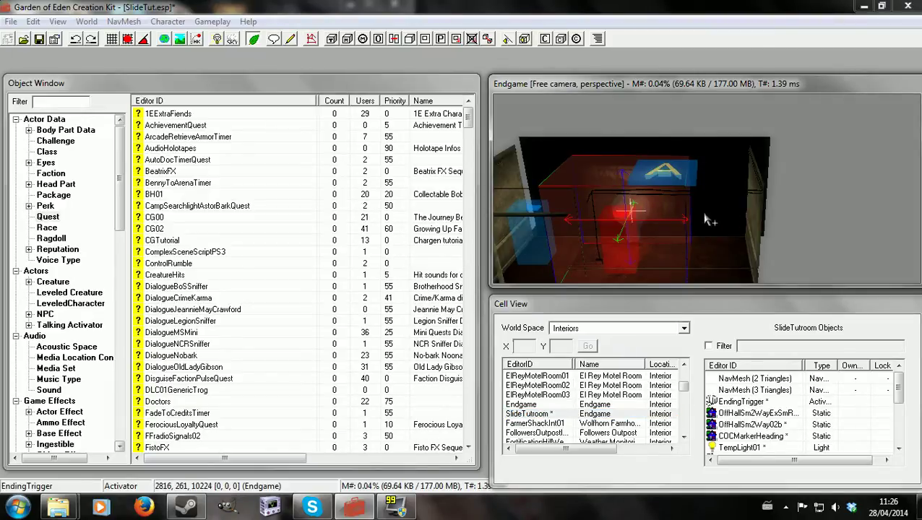
pyautogui.keyDown('shift'); pyautogui.moveTo(709, 215); pyautogui.dragTo(632, 245, button='middle'); pyautogui.keyUp('shift')
pyautogui.press('Delete')
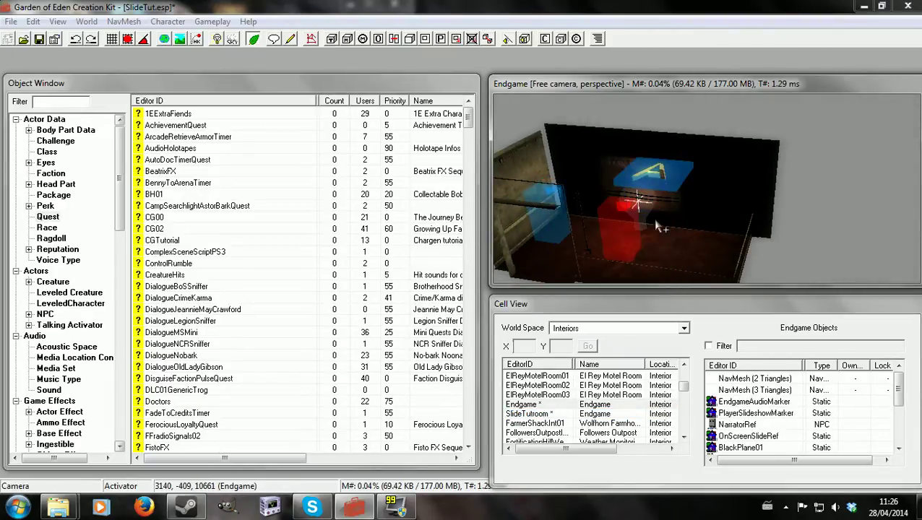
# Delete the Narrator NPC from the Endgame cell, accepting the removal of its uses in scripts.
pyautogui.click(609, 171)
pyautogui.keyDown('shift'); pyautogui.moveTo(620, 194); pyautogui.dragTo(734, 215, button='middle'); pyautogui.keyUp('shift')
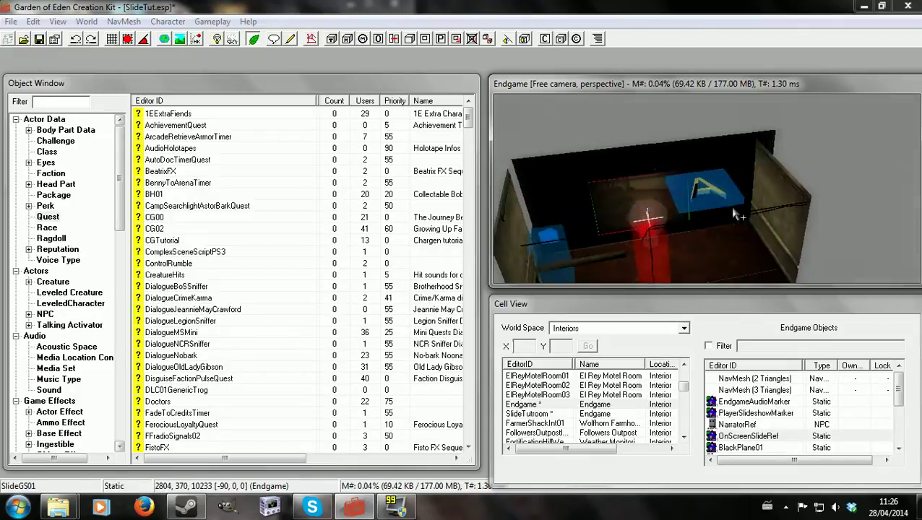
pyautogui.keyDown('shift'); pyautogui.moveTo(537, 202); pyautogui.dragTo(676, 209, button='middle'); pyautogui.keyUp('shift')
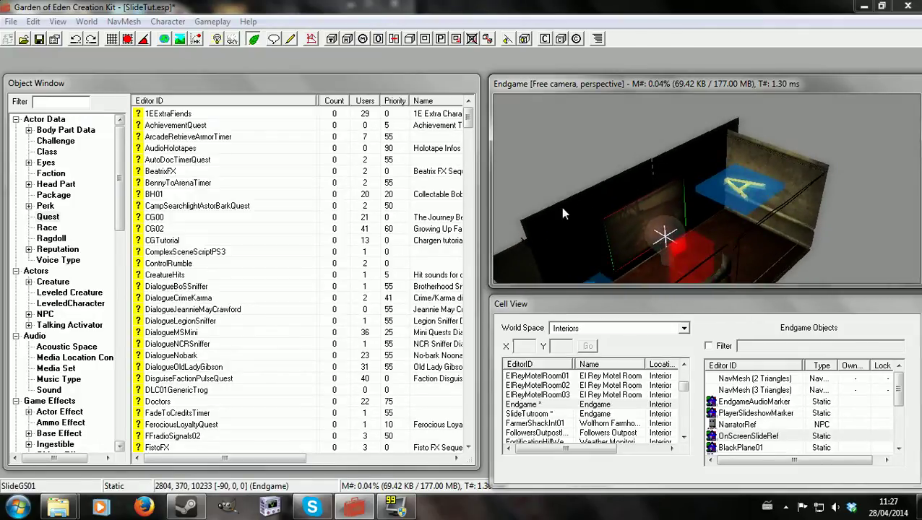
pyautogui.keyDown('shift'); pyautogui.moveTo(554, 211); pyautogui.dragTo(873, 246, button='middle'); pyautogui.keyUp('shift')
pyautogui.moveTo(622, 247); pyautogui.dragTo(800, 163, button='middle')
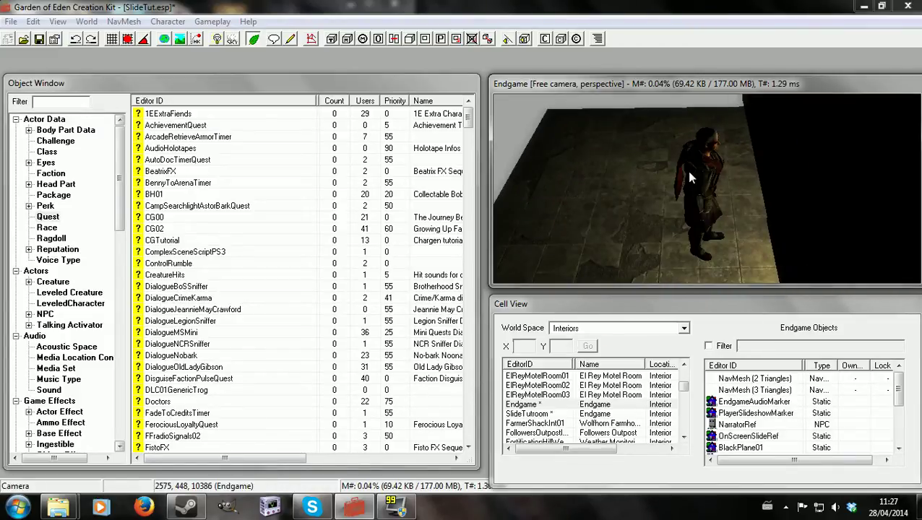
pyautogui.click(720, 212)
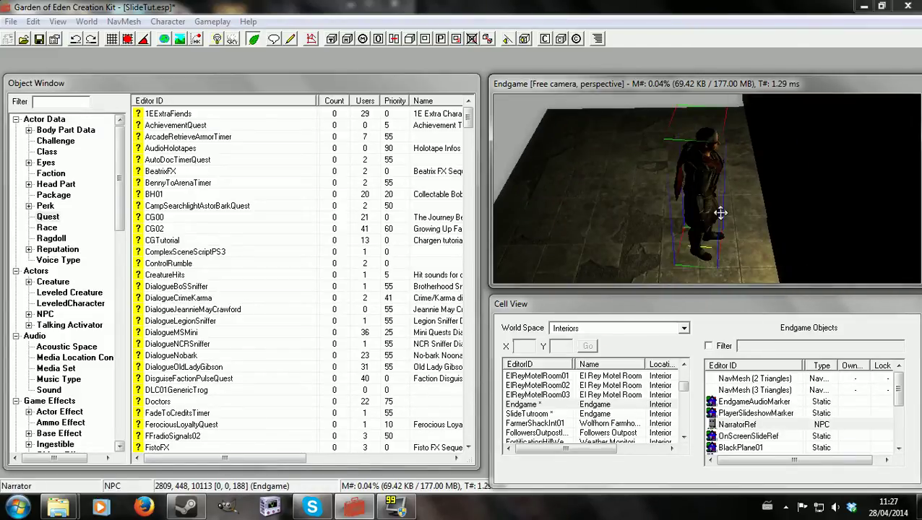
pyautogui.press('Delete')
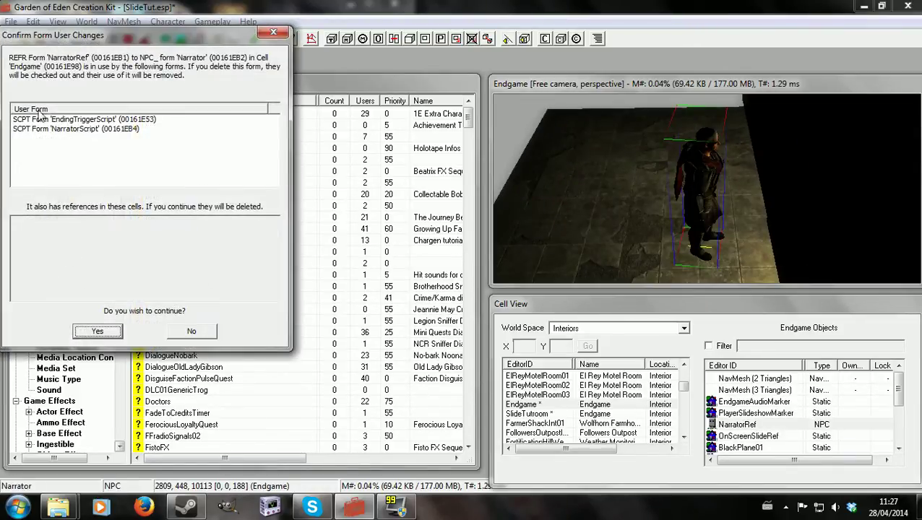
pyautogui.click(115, 332)
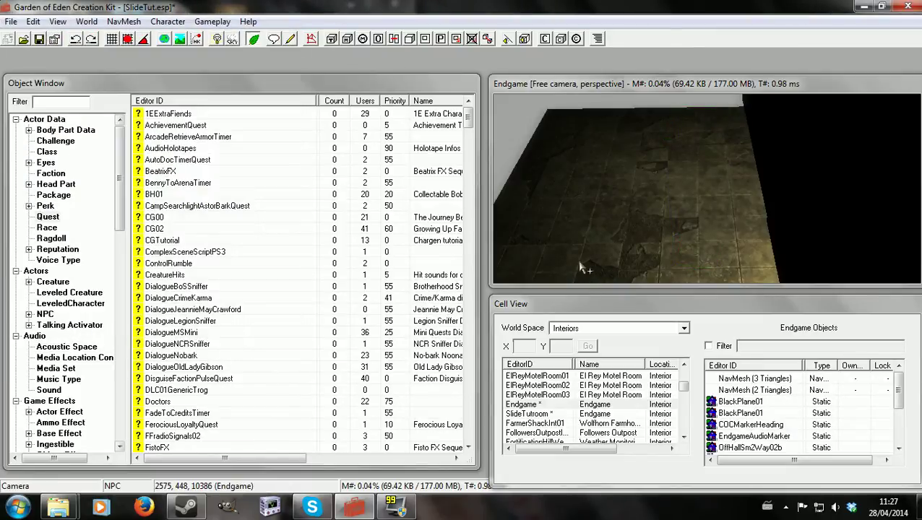
# Load the SlideTutroom cell into the Render Window, centre the view on BlackPlane01 and select the EndingTrigger.
pyautogui.click(547, 416)
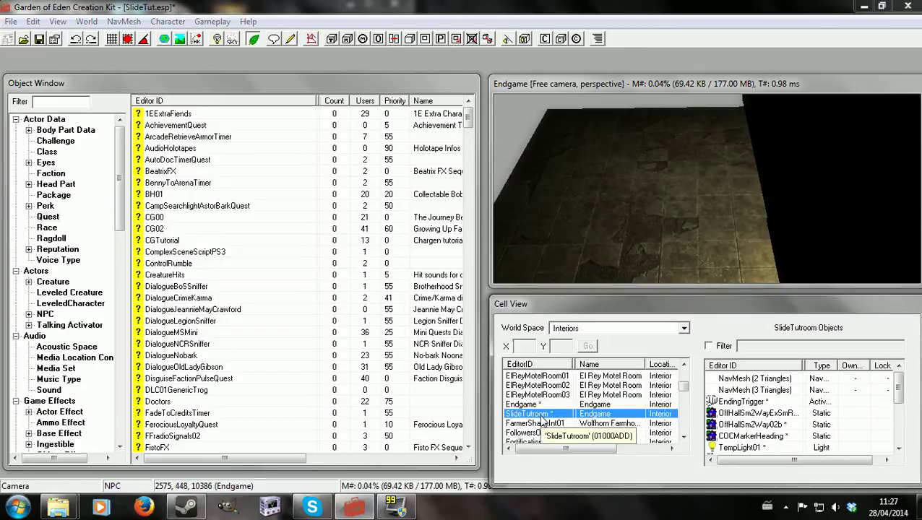
pyautogui.doubleClick(542, 418)
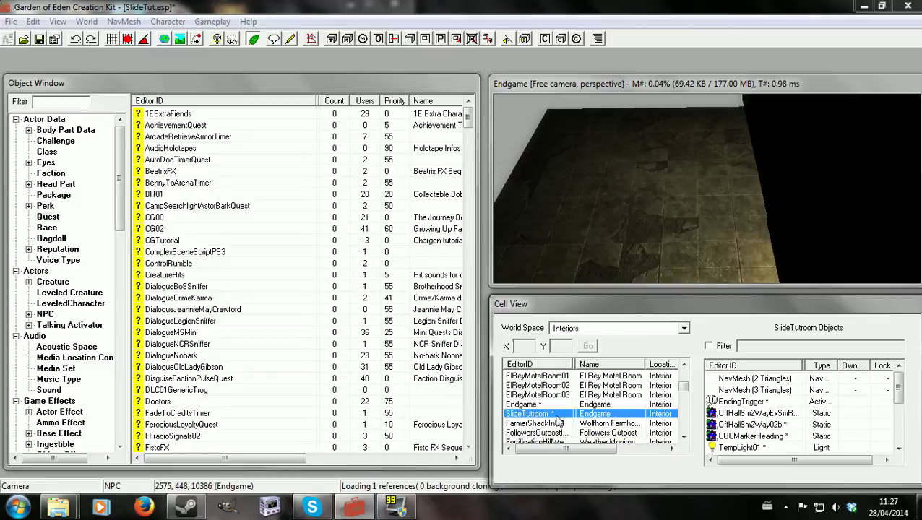
pyautogui.doubleClick(740, 424)
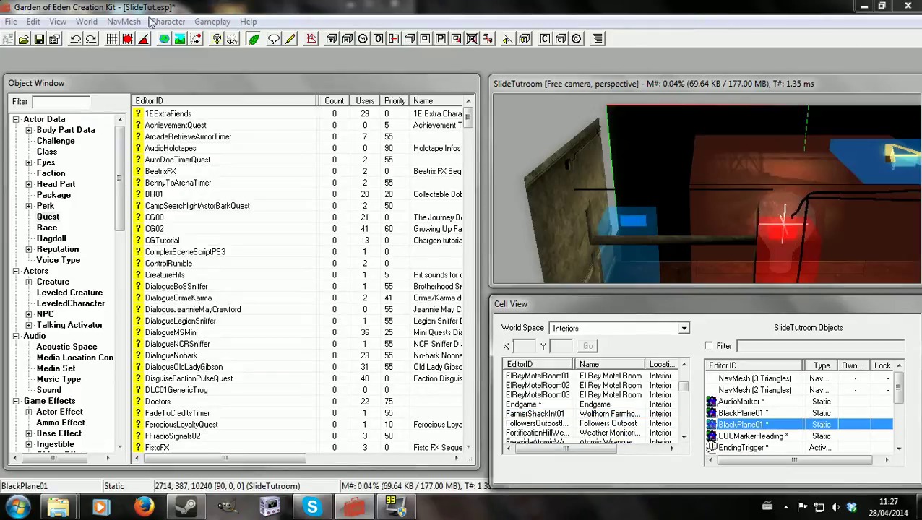
pyautogui.click(782, 194)
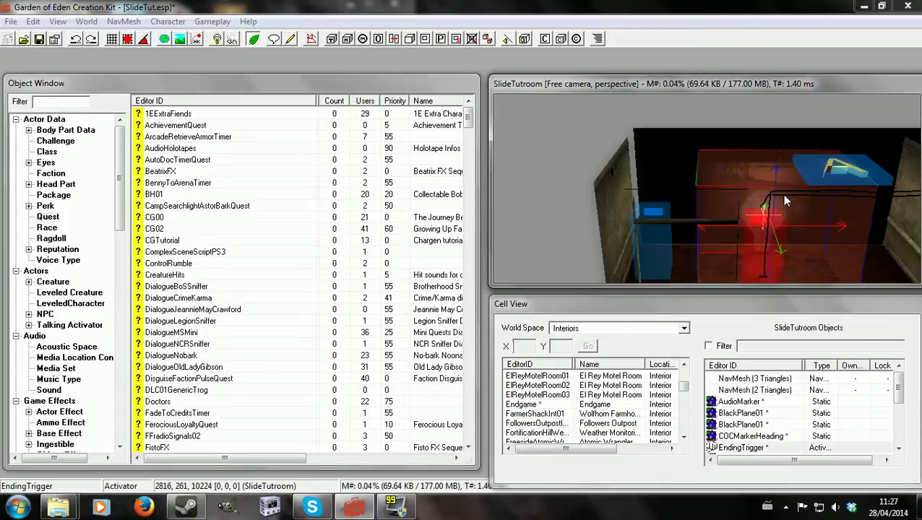
pyautogui.press('c')
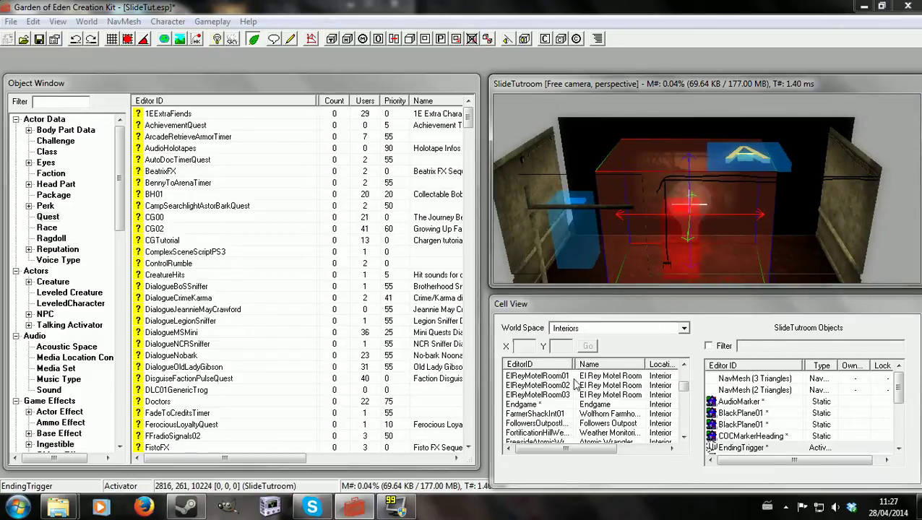
# Find the SlideTutroom cell among the interiors, load it and centre the Render Window view on BlackPlane01.
pyautogui.click(534, 414)
pyautogui.write('sl')
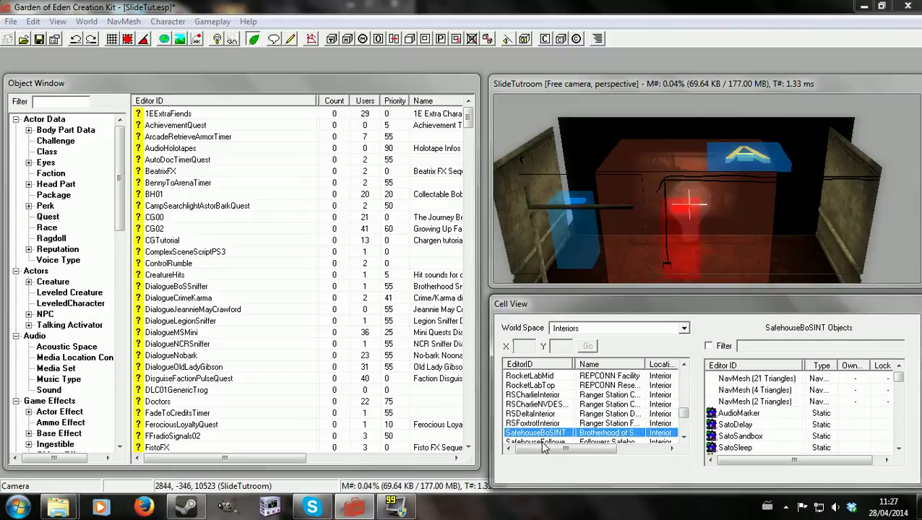
pyautogui.scroll(-2, 539, 426)
pyautogui.scroll(-15, 540, 430)
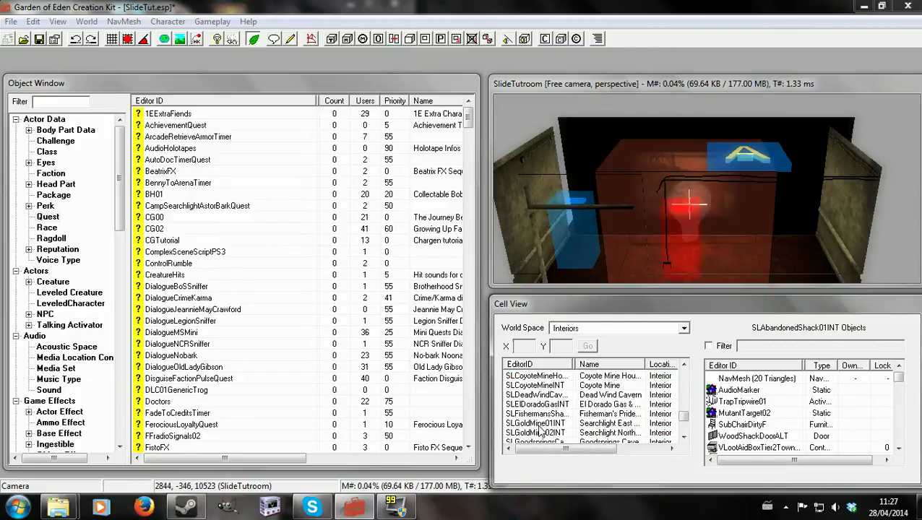
pyautogui.scroll(-5, 541, 430)
pyautogui.scroll(2, 538, 426)
pyautogui.click(527, 405)
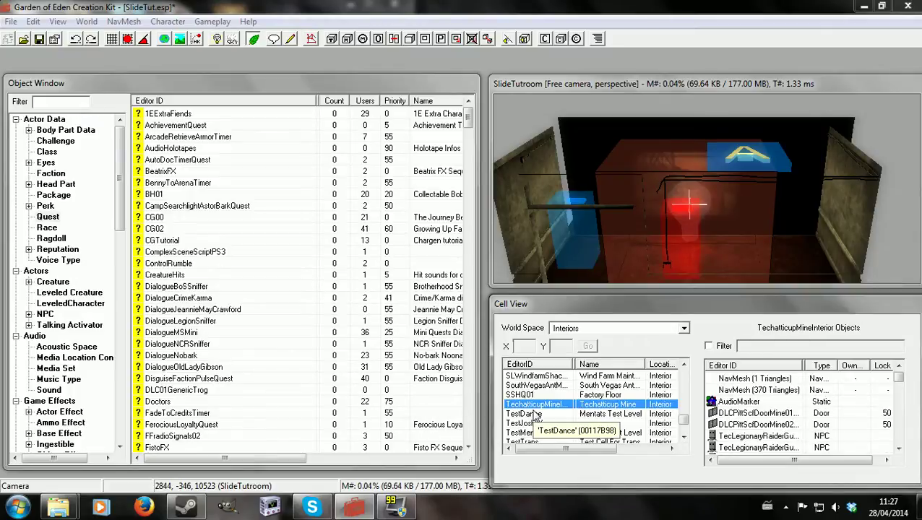
pyautogui.write('sli')
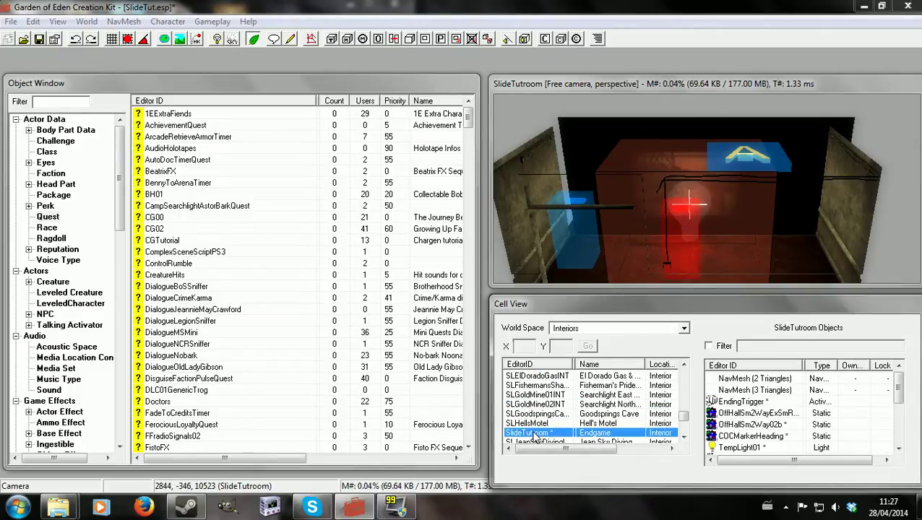
pyautogui.doubleClick(535, 436)
pyautogui.doubleClick(742, 412)
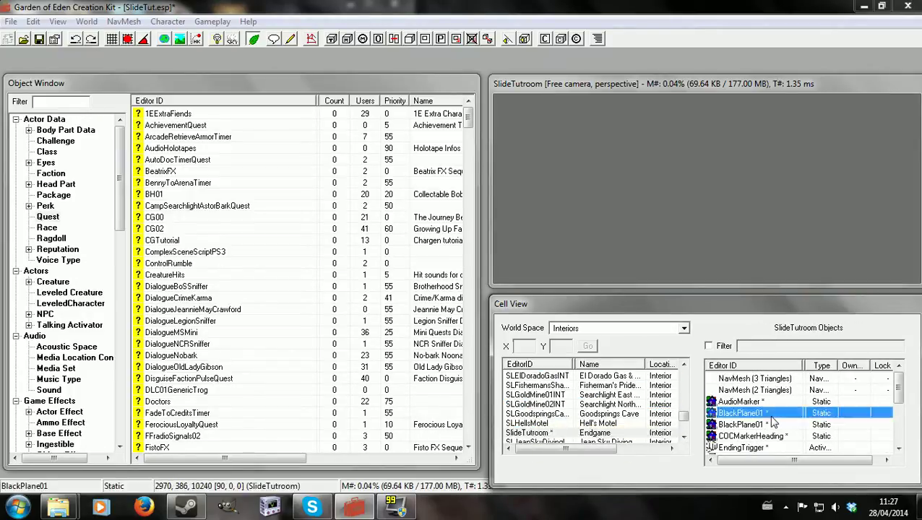
# Delete the EndingTrigger activator and the Narrator NPC from the loaded SlideTutroom cell.
pyautogui.click(664, 265)
pyautogui.press('Delete')
pyautogui.click(648, 210)
pyautogui.press('shift')
pyautogui.press('shift')
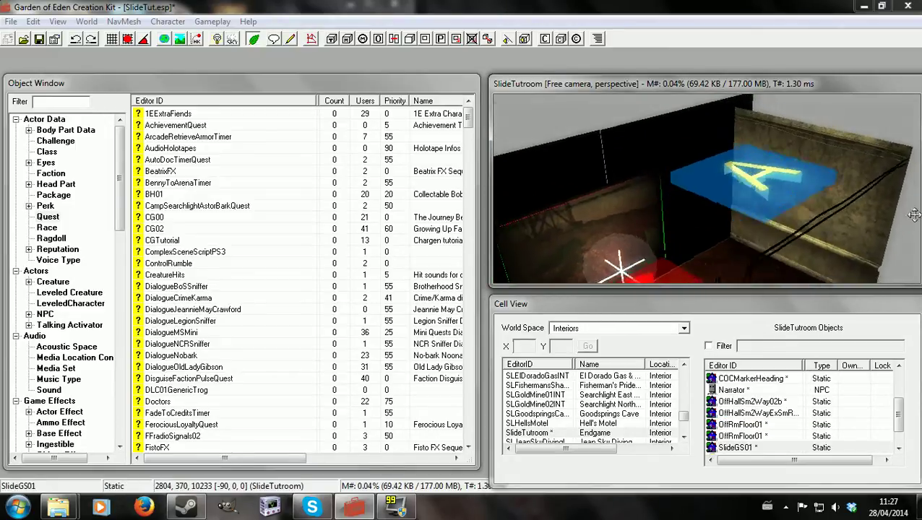
pyautogui.click(744, 238)
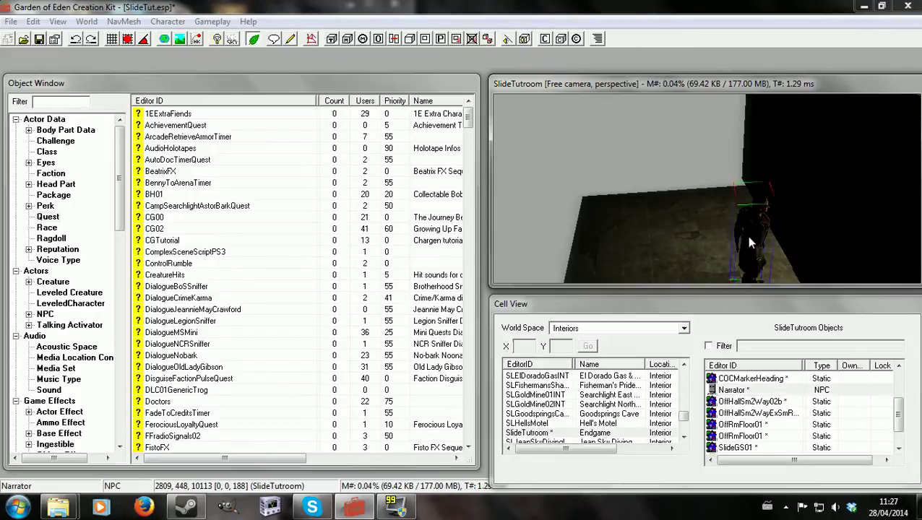
pyautogui.press('Delete')
# Save the SlideTut.esp plugin and select the SlideGS01 slide panel in the room.
pyautogui.click(894, 214)
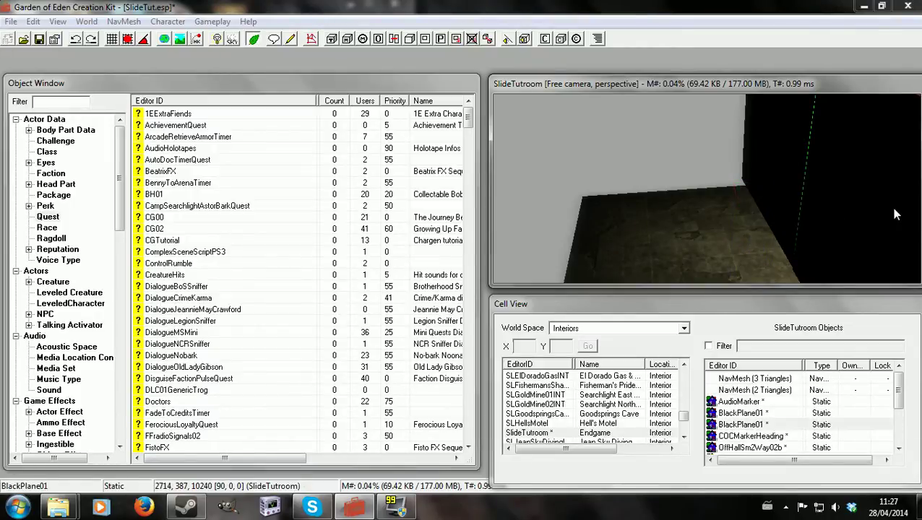
pyautogui.scroll(-2, 894, 214)
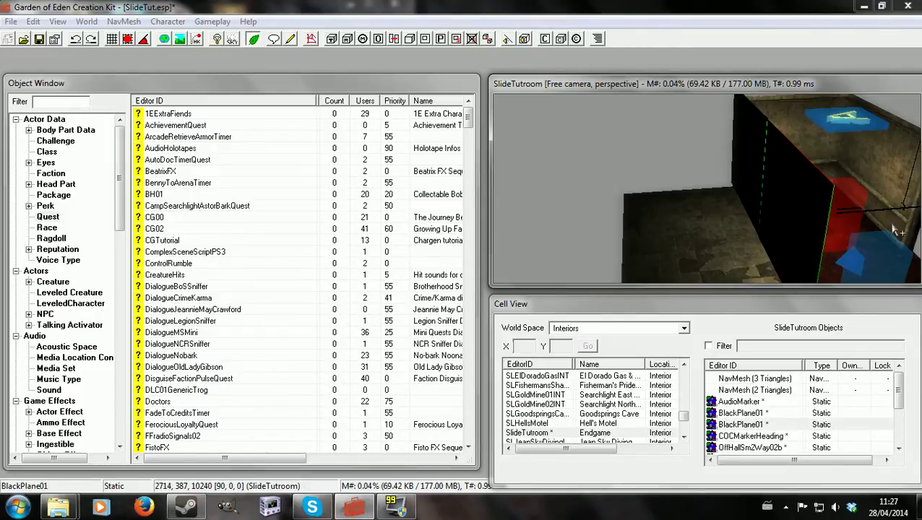
pyautogui.click(852, 214)
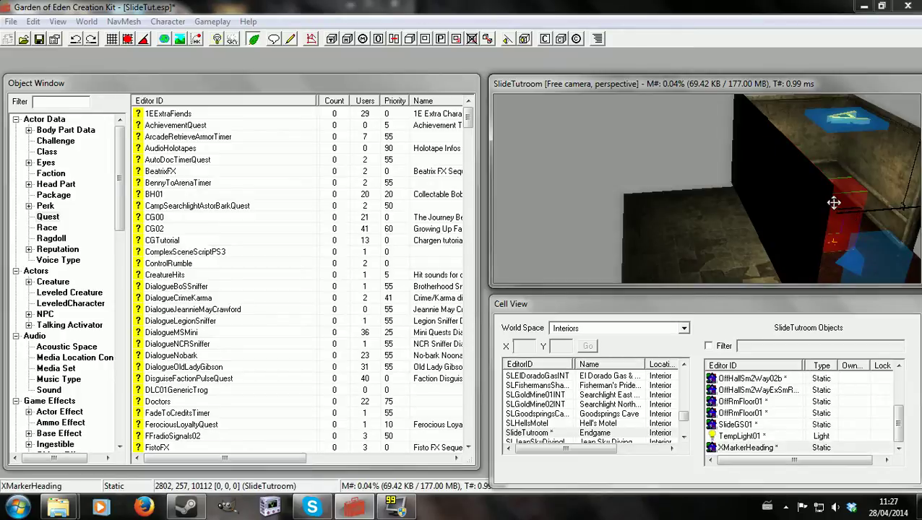
pyautogui.keyDown('shift'); pyautogui.moveTo(848, 200); pyautogui.dragTo(627, 193, button='middle'); pyautogui.keyUp('shift')
pyautogui.keyDown('shift'); pyautogui.moveTo(768, 189); pyautogui.dragTo(620, 239, button='middle'); pyautogui.keyUp('shift')
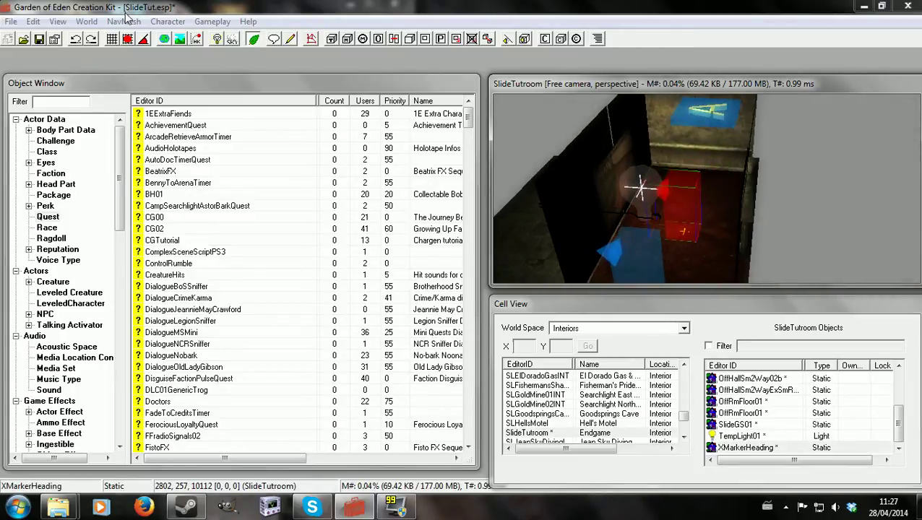
pyautogui.click(39, 41)
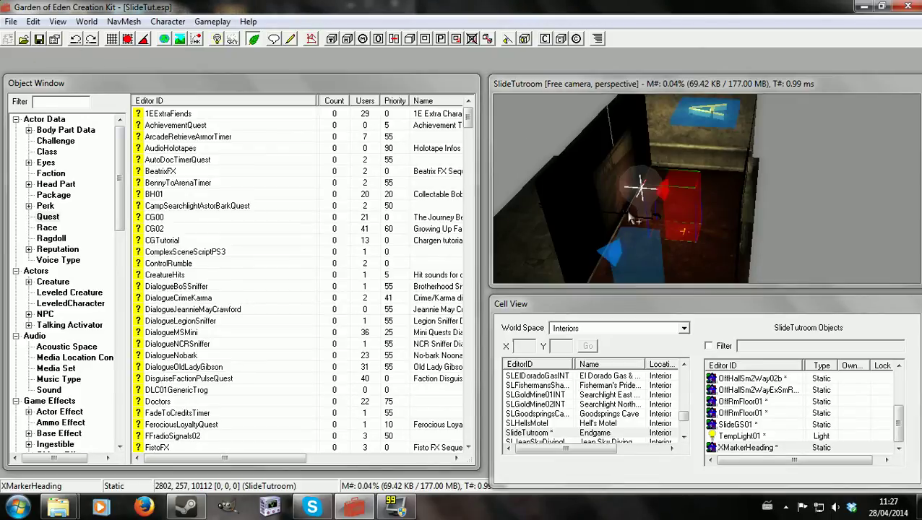
pyautogui.click(601, 189)
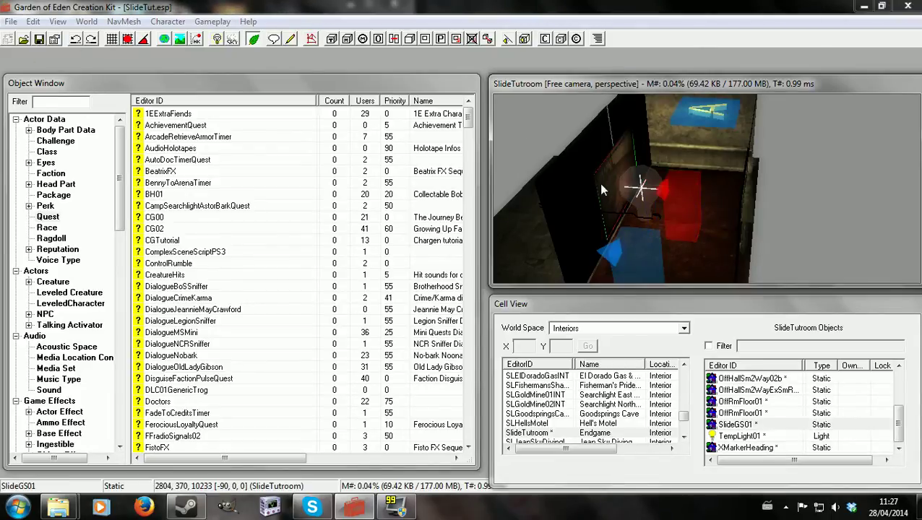
pyautogui.keyDown('shift'); pyautogui.moveTo(658, 186); pyautogui.dragTo(632, 292, button='middle'); pyautogui.keyUp('shift')
# Switch to the Data folder in File Explorer and open its textures\SlideTut folder to check the slide textures.
pyautogui.moveTo(58, 508)
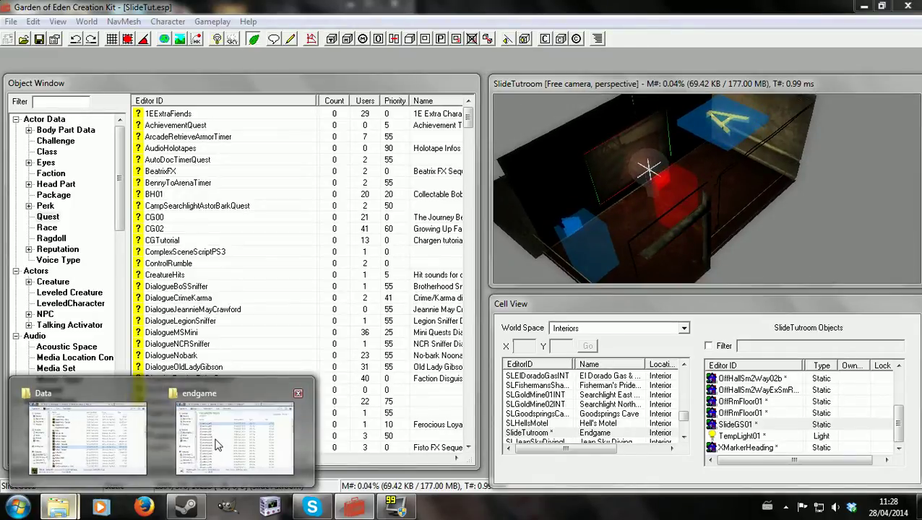
pyautogui.moveTo(89, 439)
pyautogui.scroll(10, 272, 360)
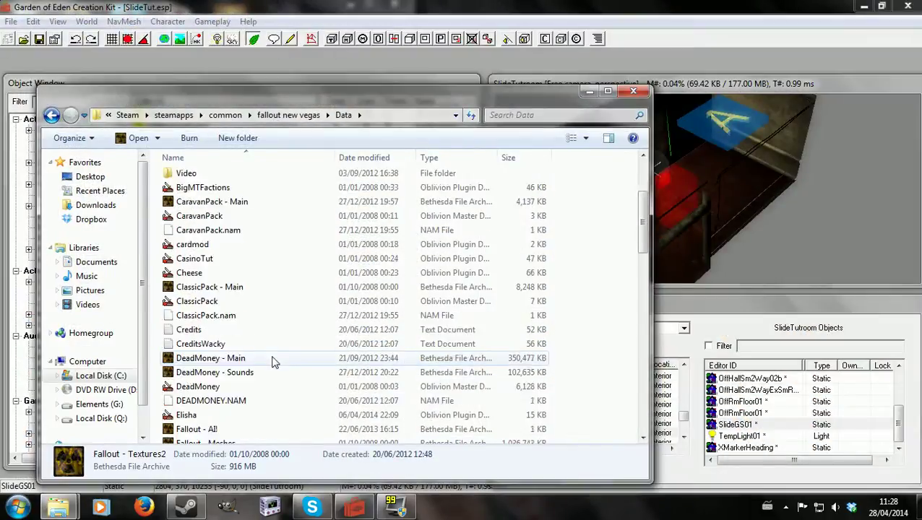
pyautogui.click(230, 290)
pyautogui.doubleClick(229, 291)
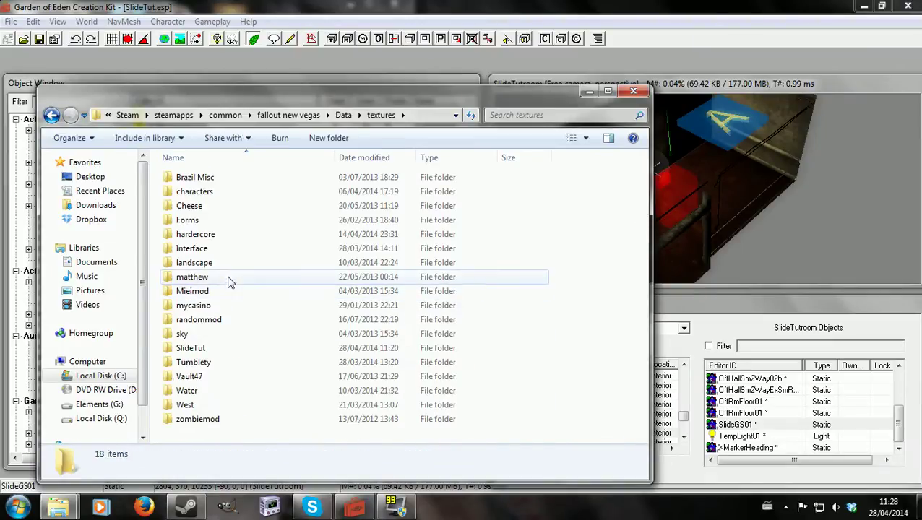
pyautogui.doubleClick(261, 352)
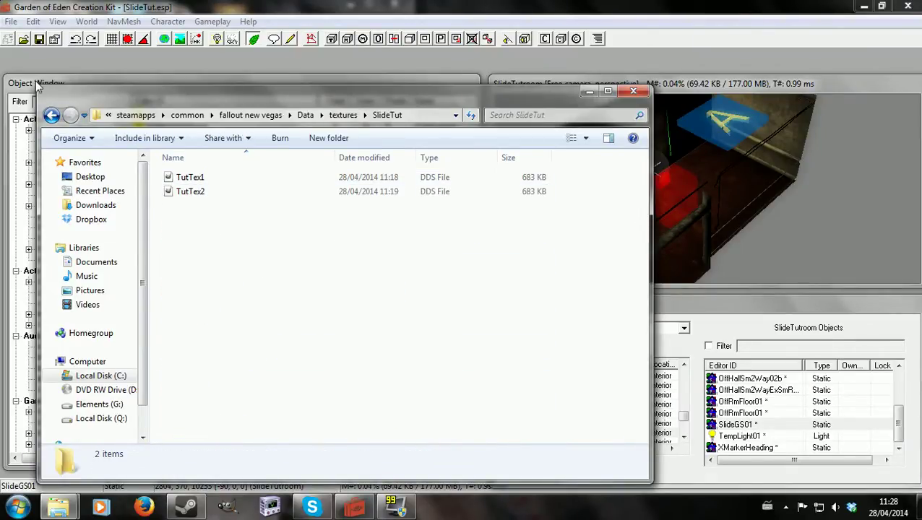
# Open the Meshes\SlideTut folder to check the slide mesh, and minimise File Explorer to return to the editor.
pyautogui.click(52, 115)
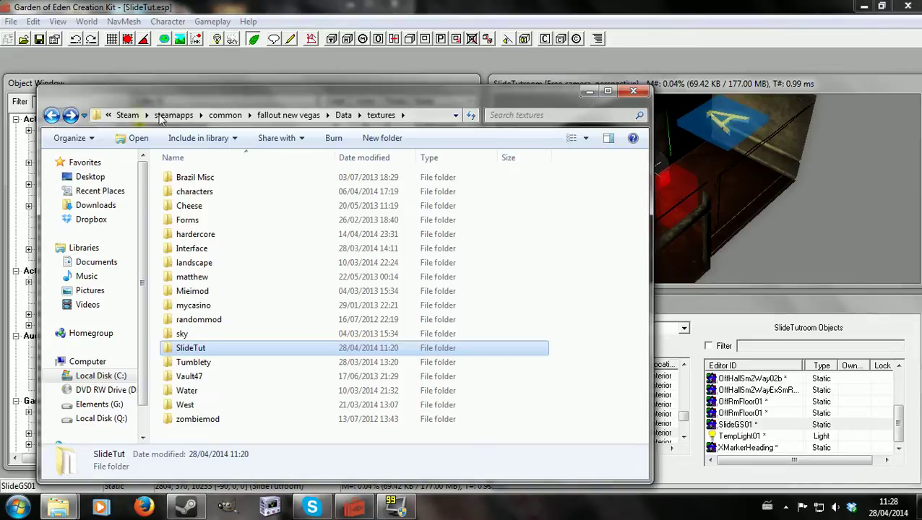
pyautogui.click(51, 116)
pyautogui.doubleClick(206, 237)
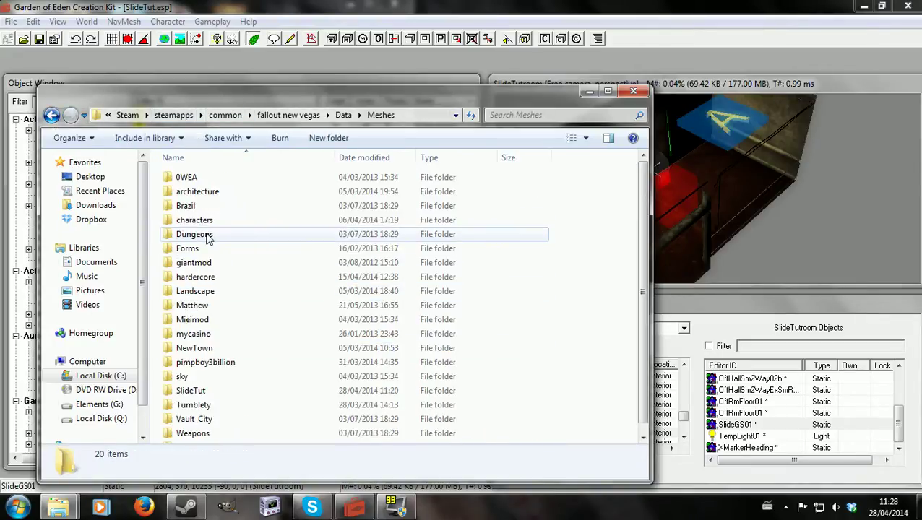
pyautogui.doubleClick(219, 391)
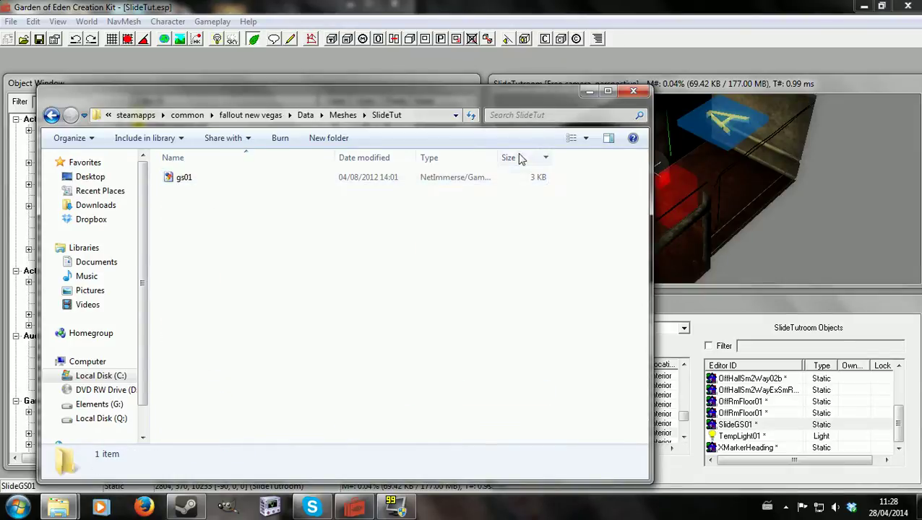
pyautogui.click(587, 93)
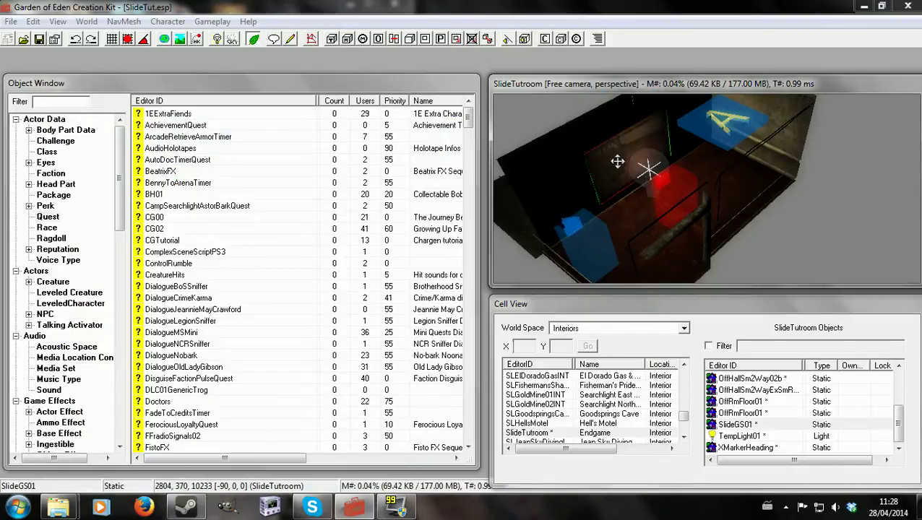
# List the Static world objects and filter them by "slide".
pyautogui.moveTo(121, 178); pyautogui.dragTo(120, 385)
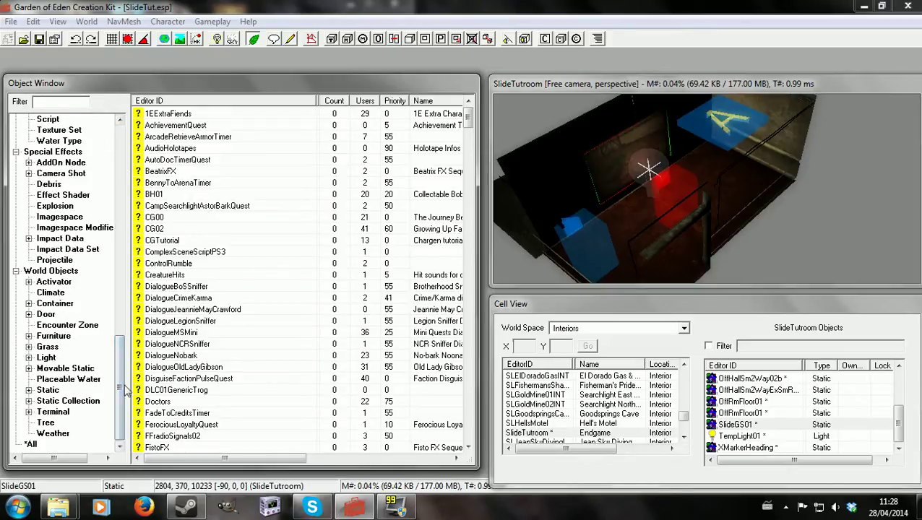
pyautogui.click(49, 391)
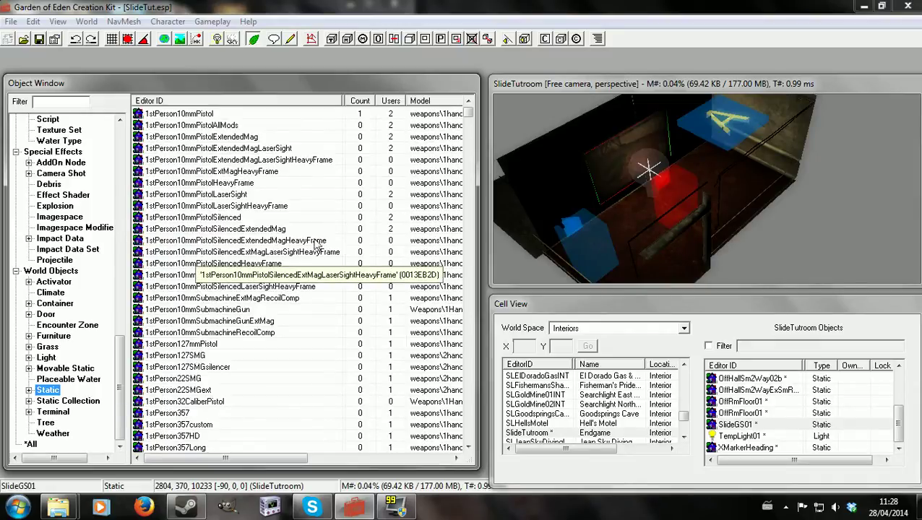
pyautogui.click(43, 102)
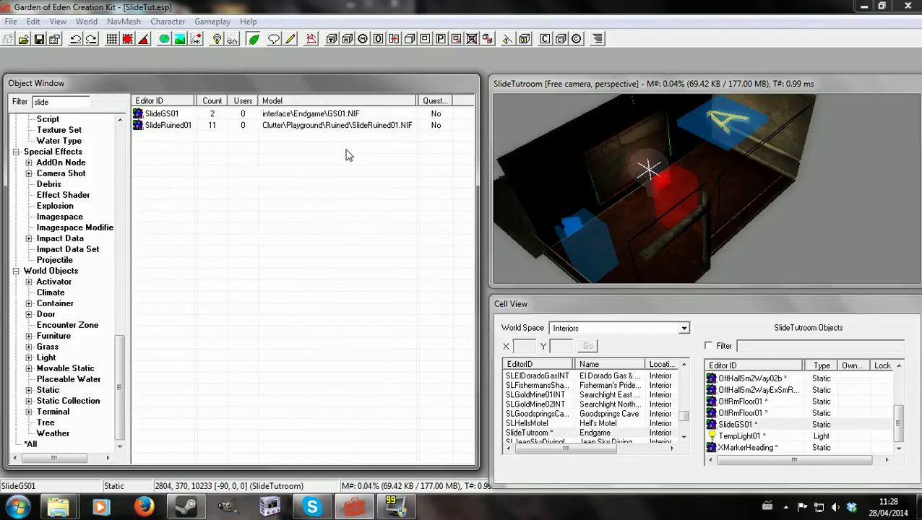
# Change the ID of the SlideGS01 static to MySlide and create it as a new form.
pyautogui.doubleClick(331, 116)
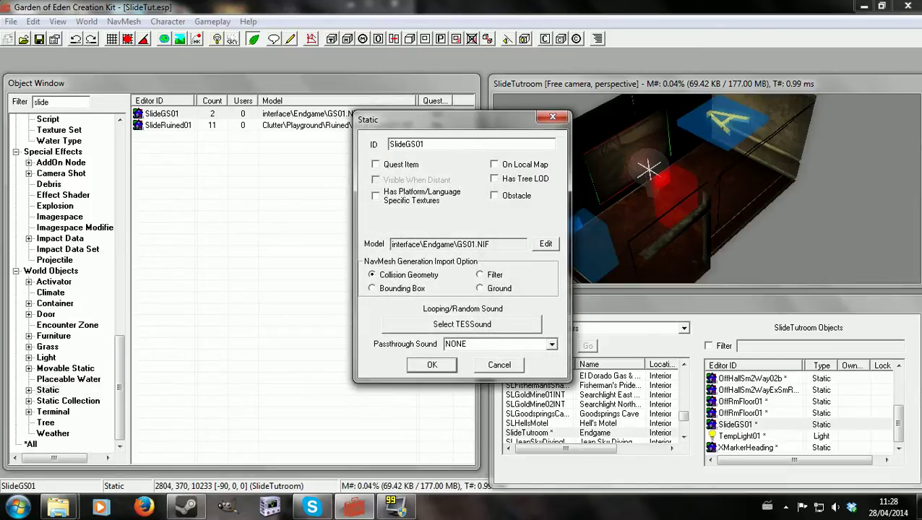
pyautogui.press('BackSpace')
pyautogui.press('BackSpace')
pyautogui.press('BackSpace')
pyautogui.press('BackSpace')
pyautogui.press('BackSpace')
pyautogui.press('BackSpace')
pyautogui.press('BackSpace')
pyautogui.press('BackSpace')
pyautogui.press('Return')
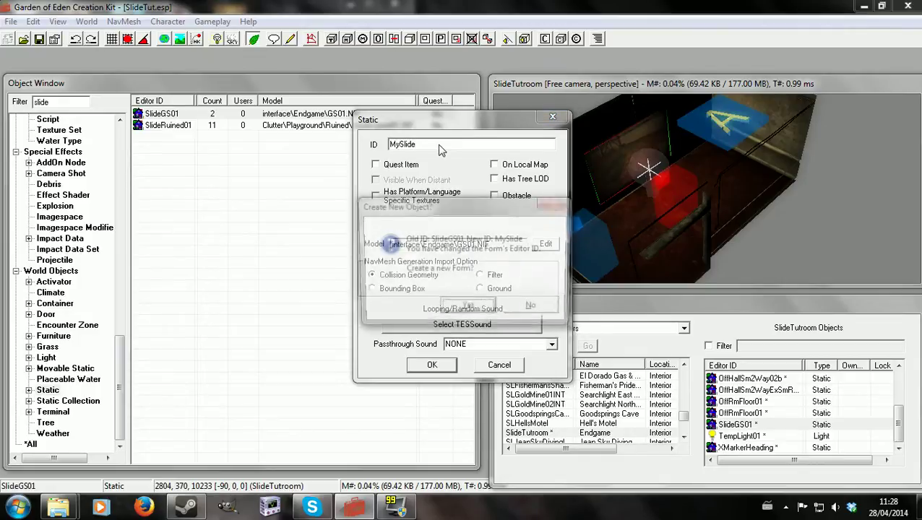
pyautogui.click(466, 311)
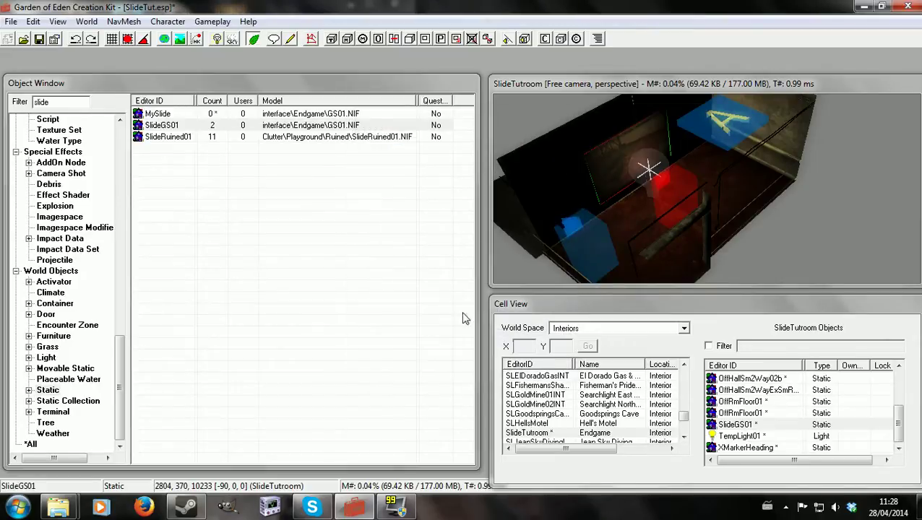
# Start a new texture set in the Texture Set category.
pyautogui.click(164, 116)
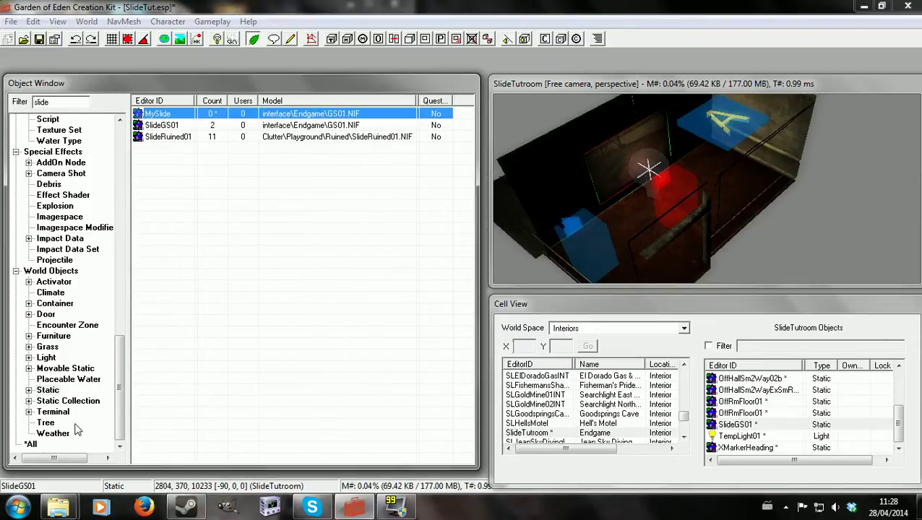
pyautogui.click(60, 131)
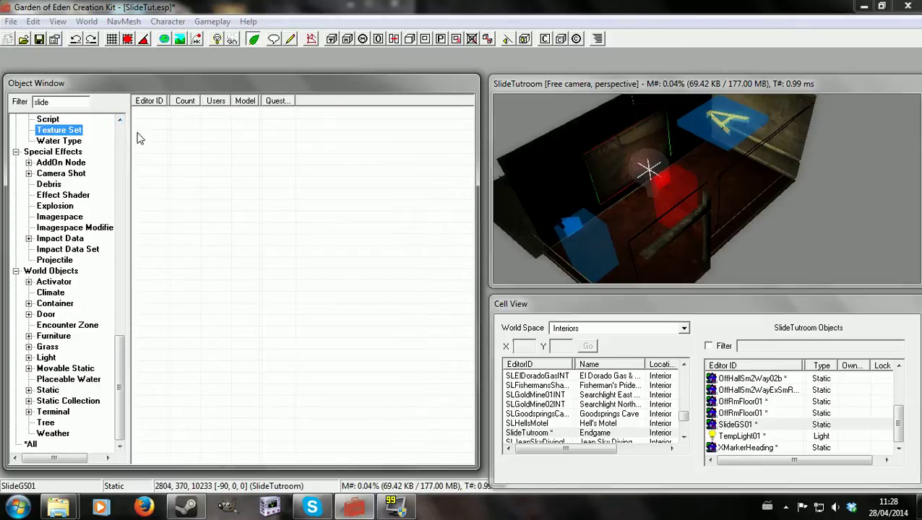
pyautogui.rightClick(220, 140)
pyautogui.click(251, 148)
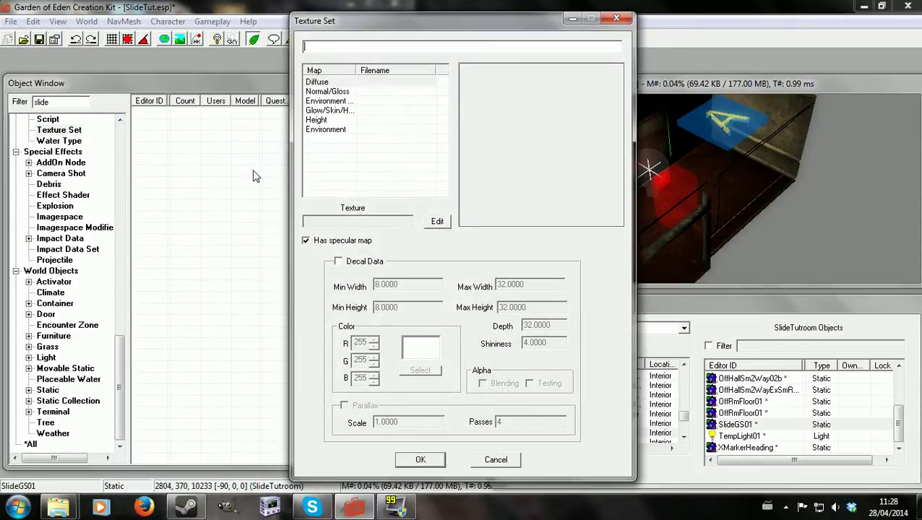
# Assign TutTex1.dds from the textures\SlideTut folder as the texture set's Diffuse map and accept the set.
pyautogui.click(372, 81)
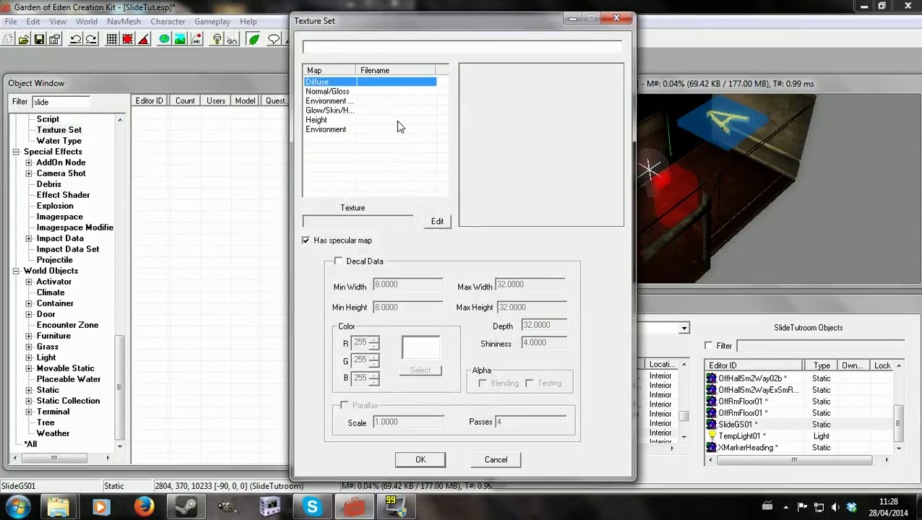
pyautogui.click(441, 221)
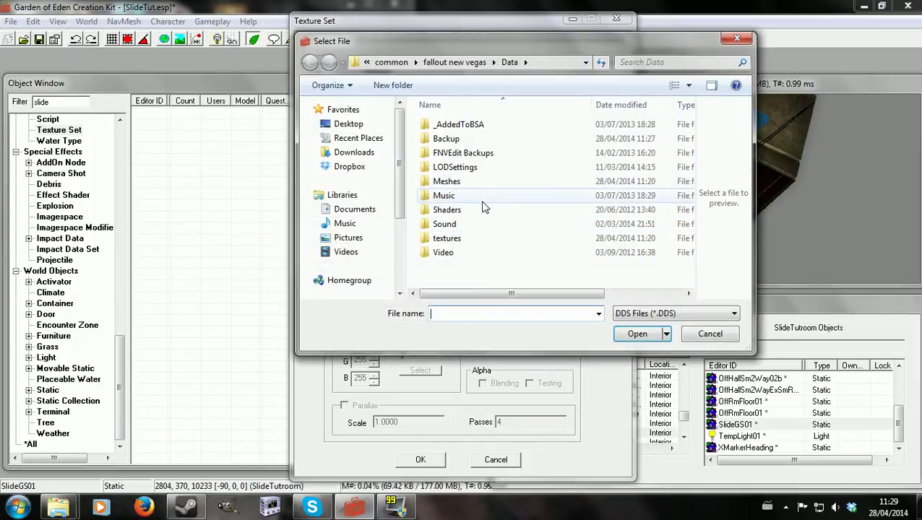
pyautogui.doubleClick(448, 238)
pyautogui.click(472, 239)
pyautogui.scroll(-2, 471, 238)
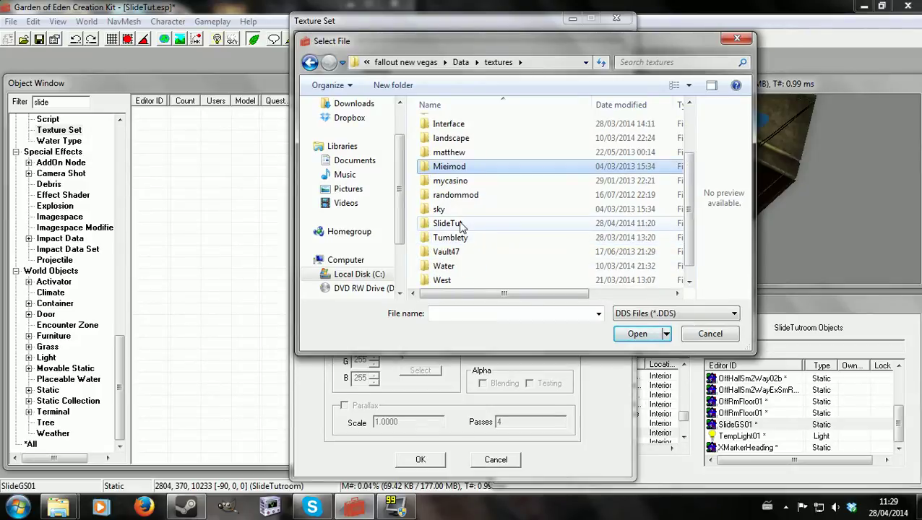
pyautogui.doubleClick(448, 224)
pyautogui.click(462, 124)
pyautogui.doubleClick(462, 124)
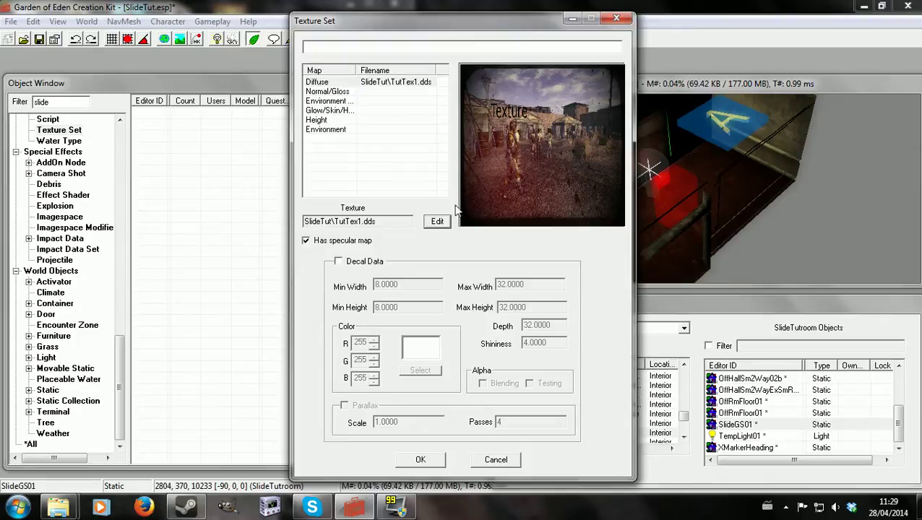
pyautogui.click(431, 461)
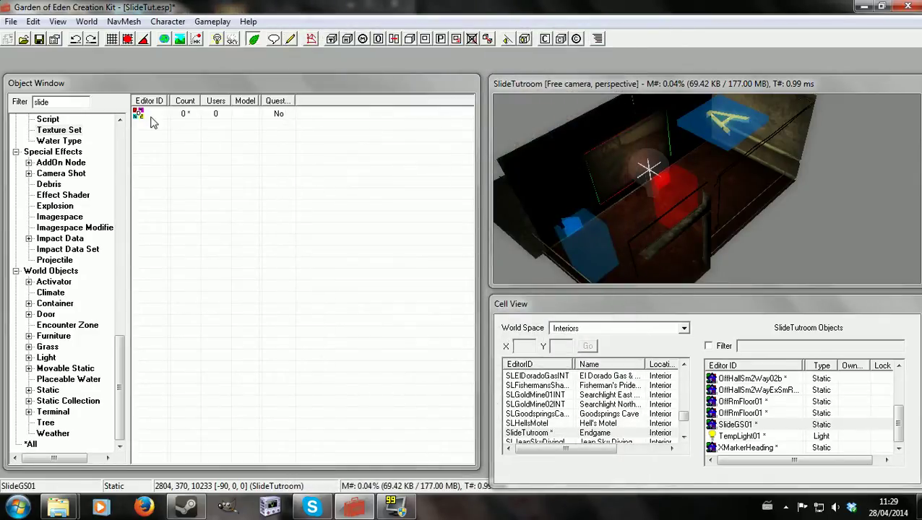
# Set the ID of the unnamed texture set to SlideTex1.
pyautogui.doubleClick(186, 115)
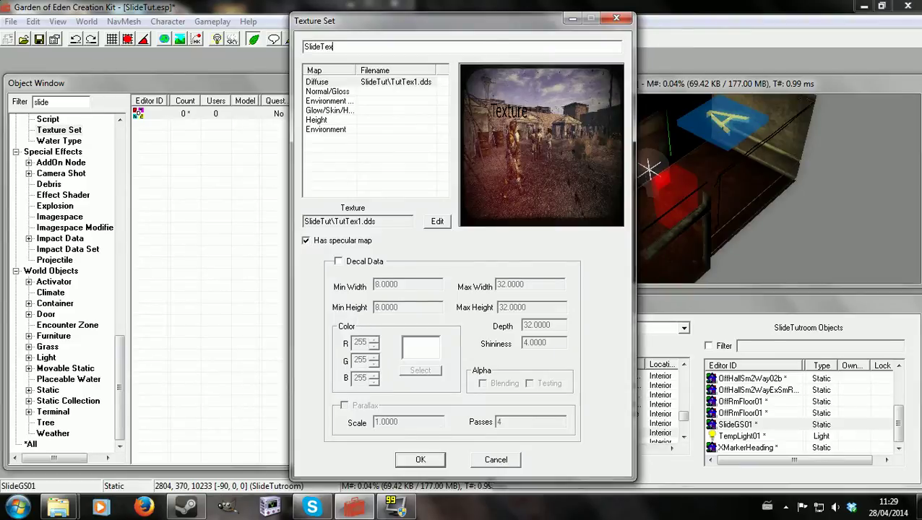
pyautogui.press('Return')
# Create a second texture set named SlideTex2 with TutTex2.dds from the SlideTut folder as its Diffuse map.
pyautogui.rightClick(172, 133)
pyautogui.click(189, 143)
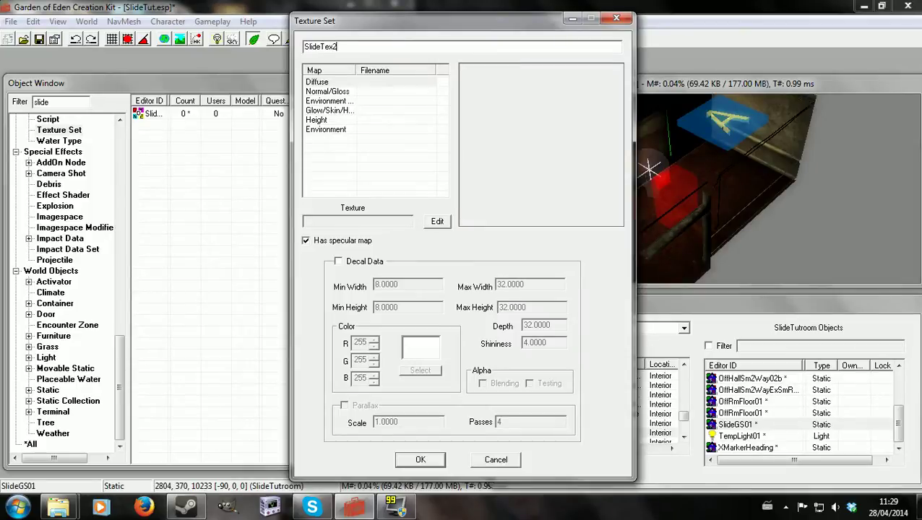
pyautogui.click(437, 222)
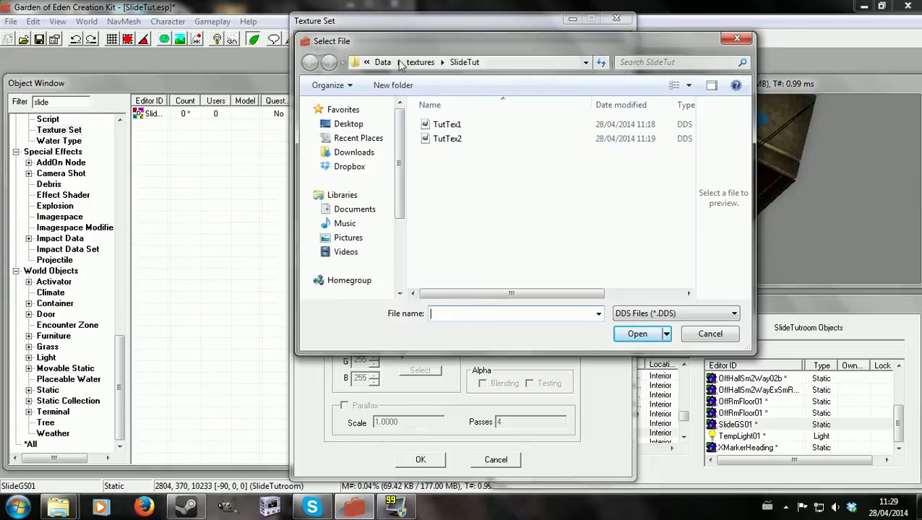
pyautogui.doubleClick(448, 138)
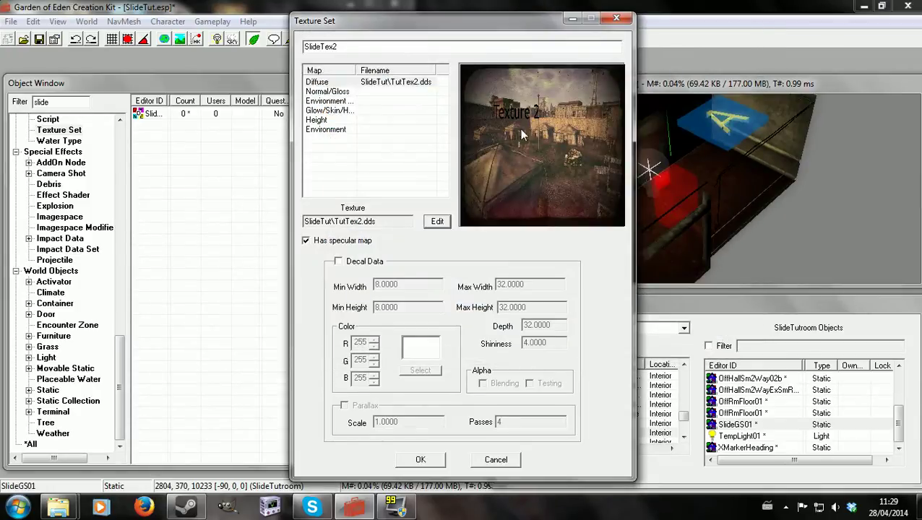
pyautogui.click(418, 463)
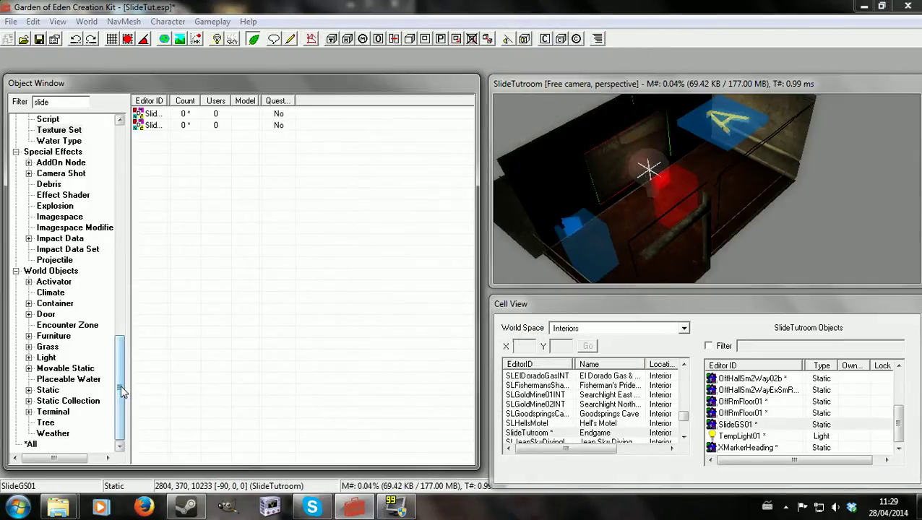
# Assign SlideTex1 as the alternate texture of the MySlide static's ##GS01:0 model part and accept the static.
pyautogui.moveTo(119, 384)
pyautogui.mouseDown()
pyautogui.moveTo(120, 364)
pyautogui.moveTo(120, 378)
pyautogui.mouseUp()
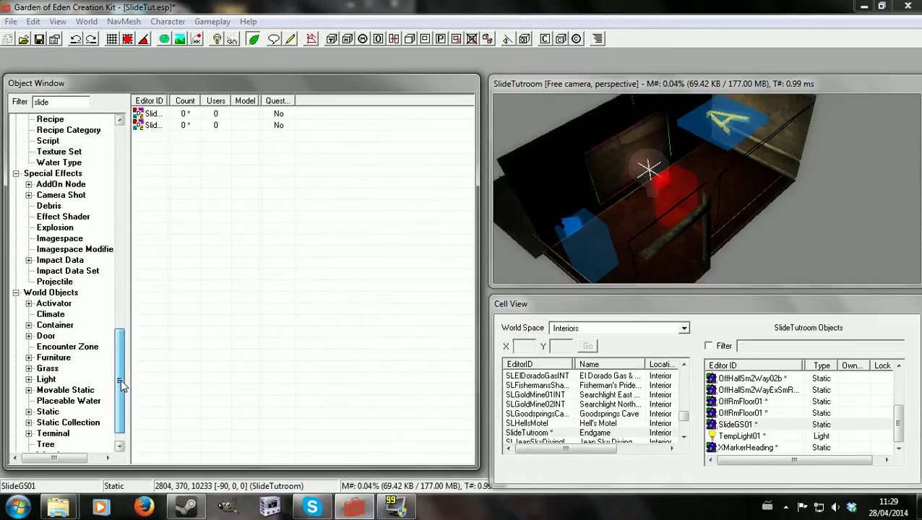
pyautogui.click(57, 413)
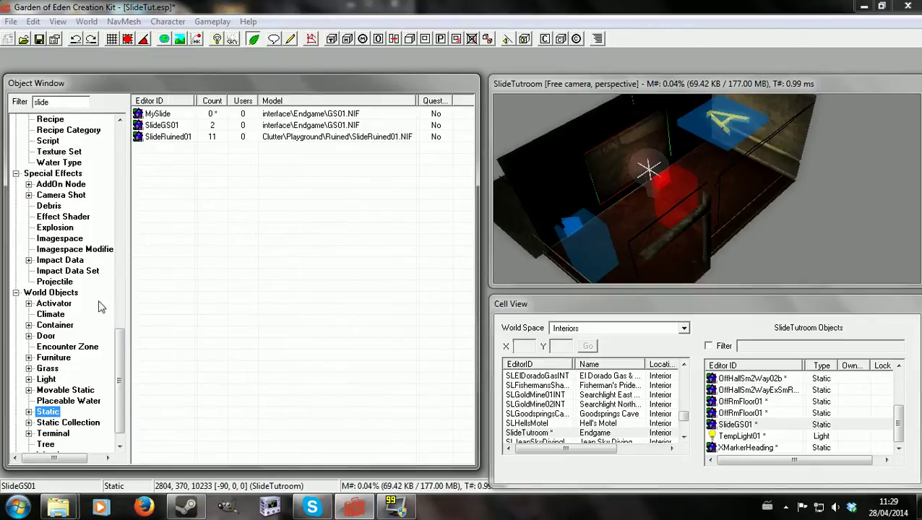
pyautogui.doubleClick(163, 116)
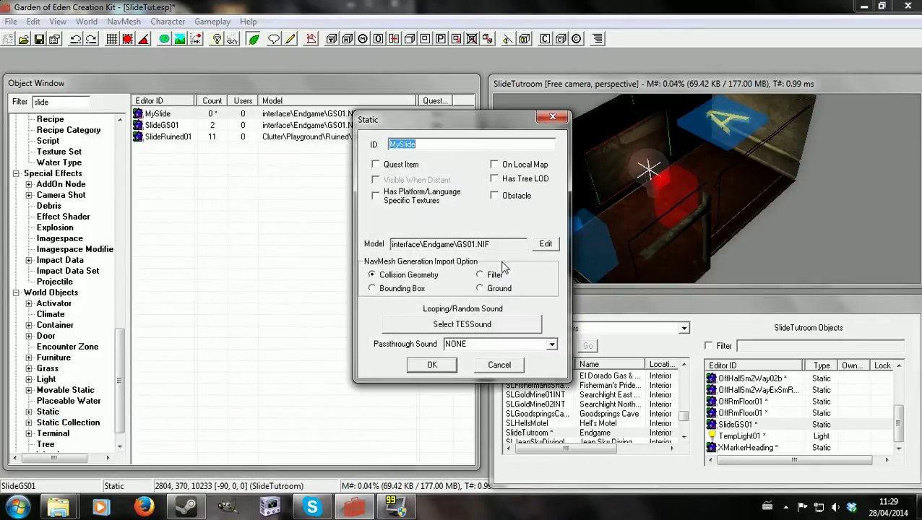
pyautogui.click(544, 245)
pyautogui.moveTo(543, 270); pyautogui.dragTo(571, 255)
pyautogui.doubleClick(393, 204)
pyautogui.click(322, 198)
pyautogui.write('slide')
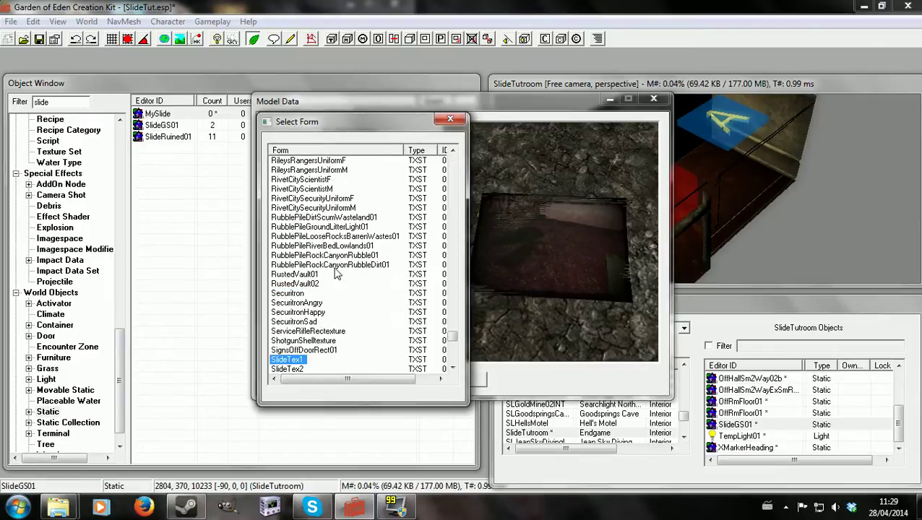
pyautogui.doubleClick(288, 360)
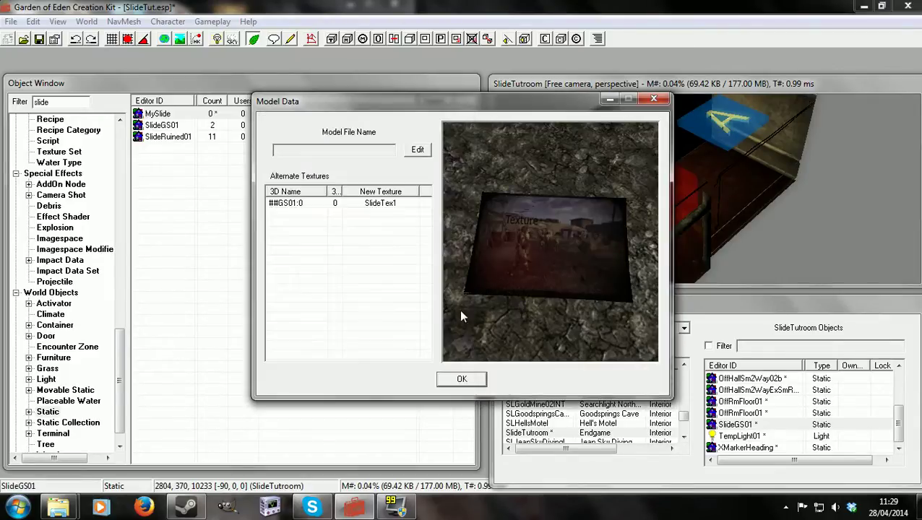
pyautogui.scroll(5, 537, 283)
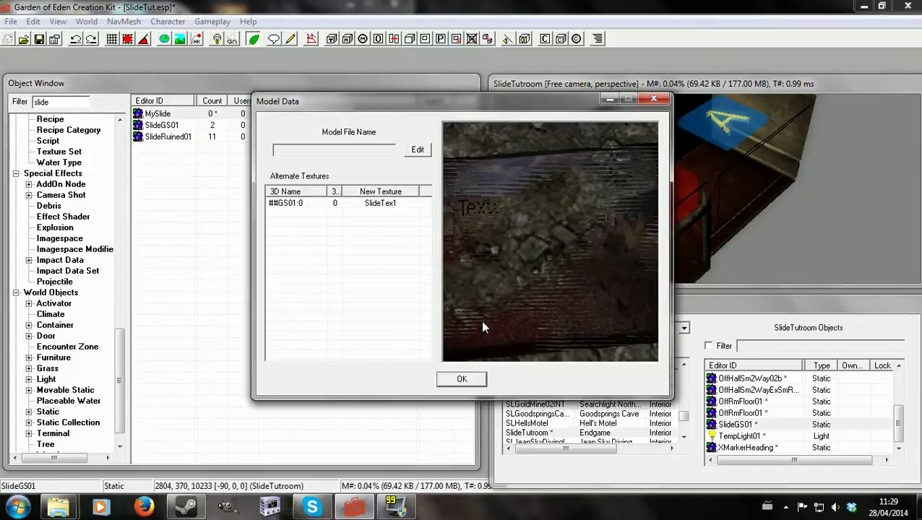
pyautogui.click(462, 380)
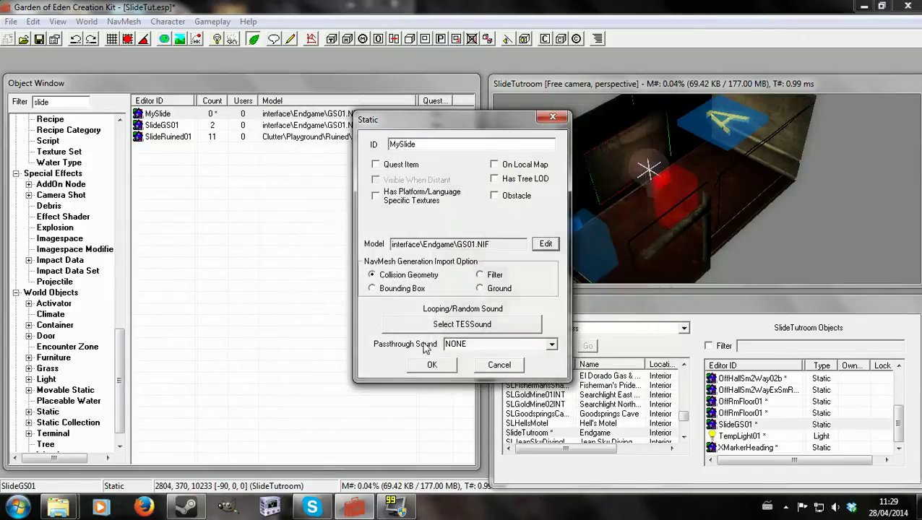
pyautogui.click(434, 365)
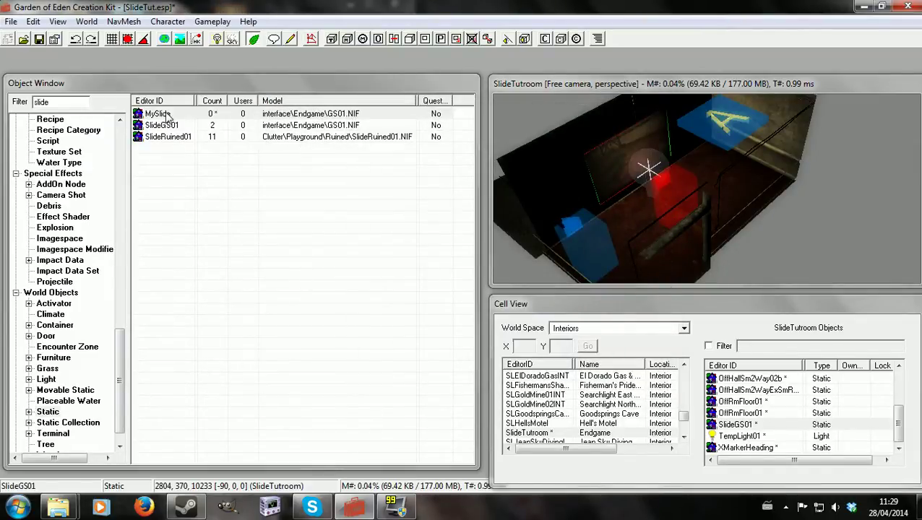
# Change the ID of the MySlide static to MySlide2 and create it as a new form.
pyautogui.doubleClick(173, 116)
pyautogui.click(426, 144)
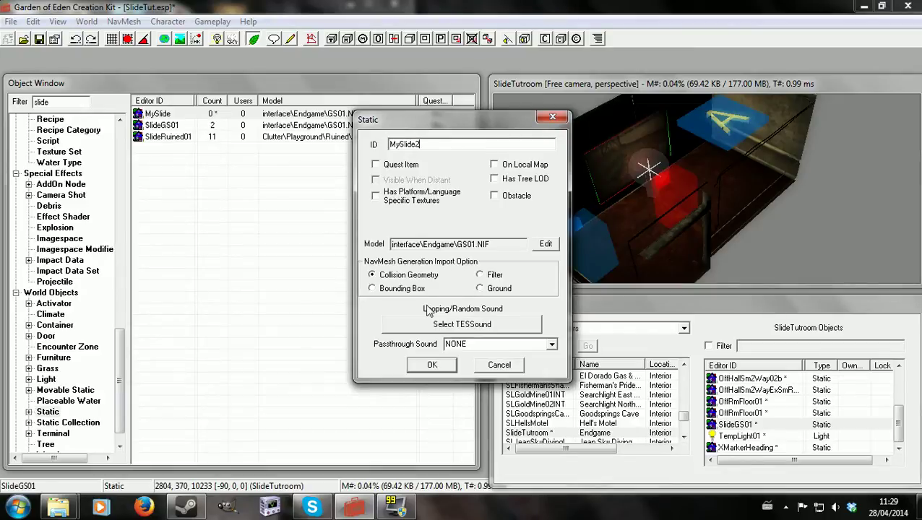
pyautogui.press('Return')
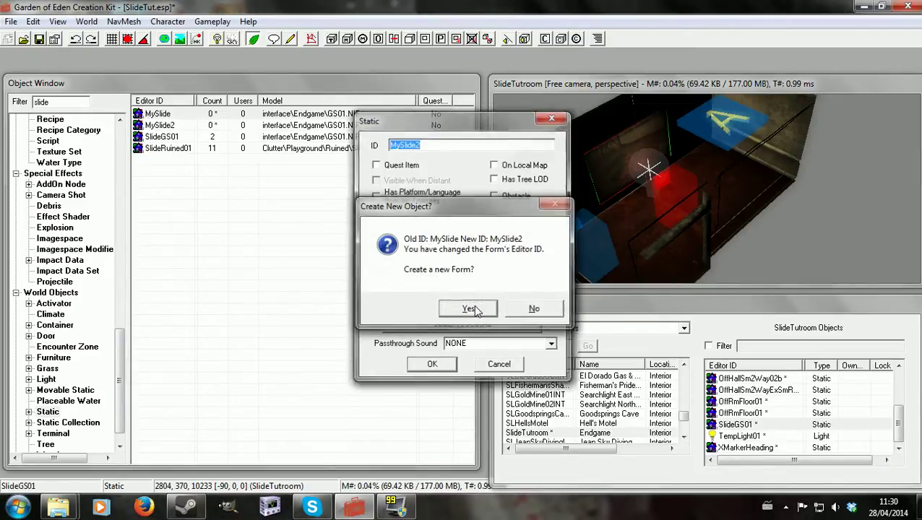
pyautogui.click(469, 310)
# Assign SlideTex2 as the alternate texture of the MySlide2 static's ##GS01:0 model part and accept the static.
pyautogui.doubleClick(172, 126)
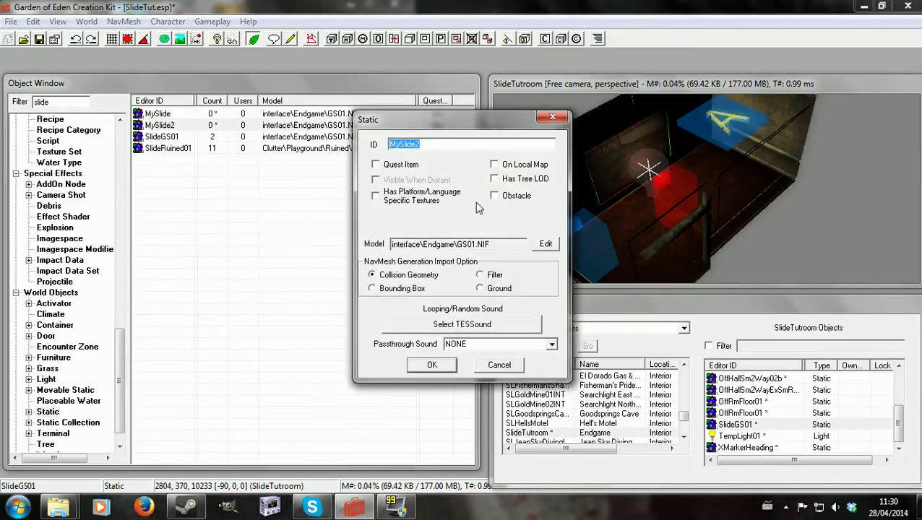
pyautogui.click(543, 246)
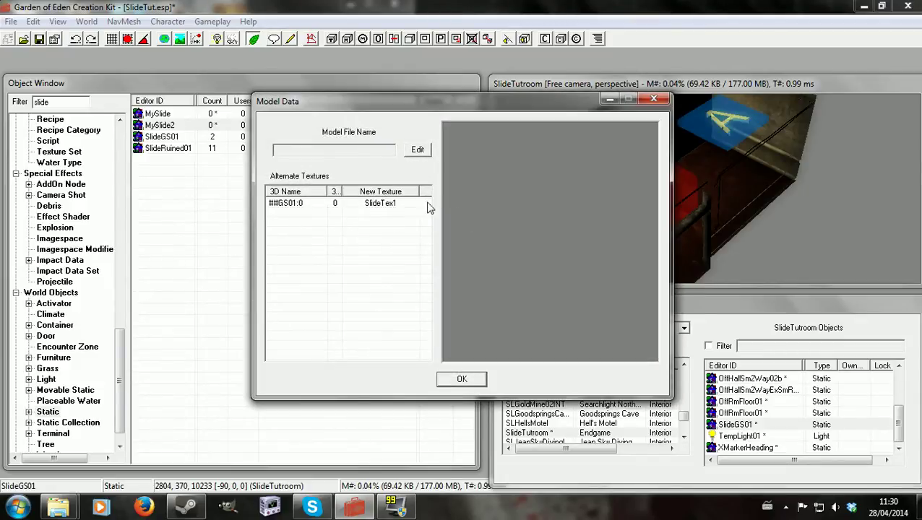
pyautogui.doubleClick(390, 205)
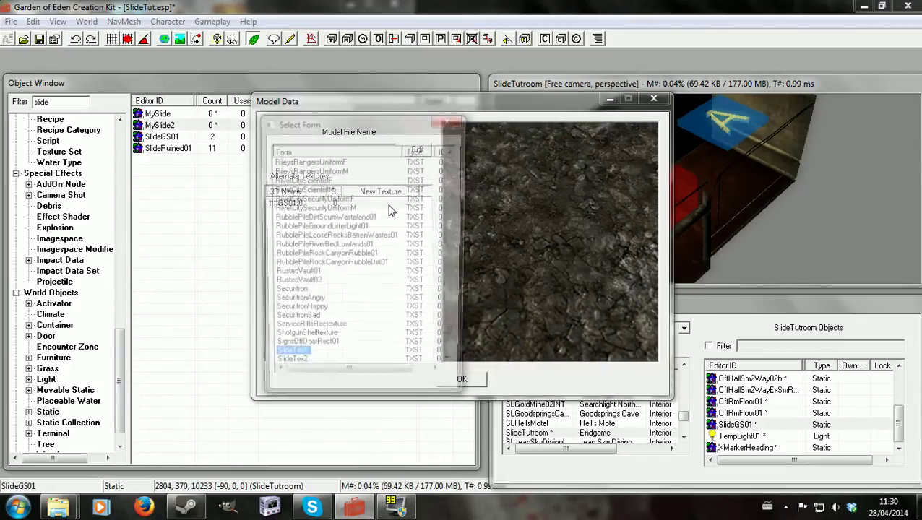
pyautogui.doubleClick(288, 340)
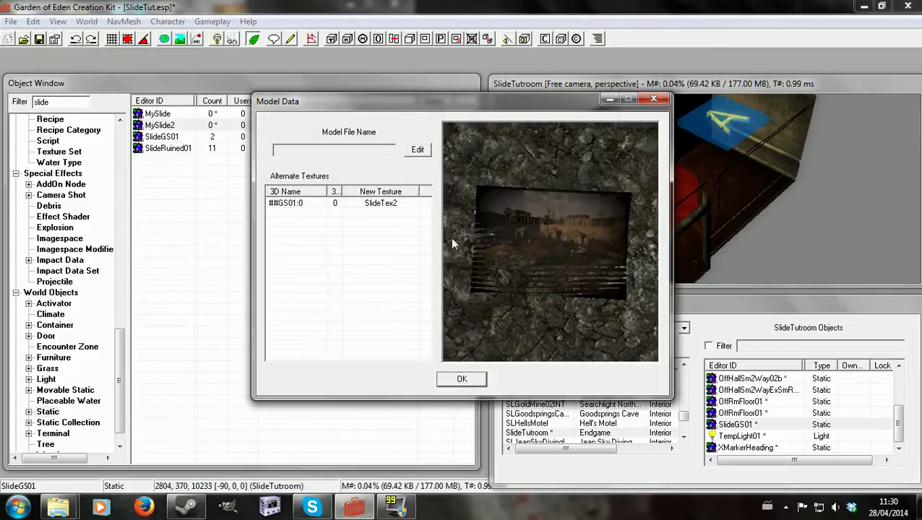
pyautogui.click(484, 378)
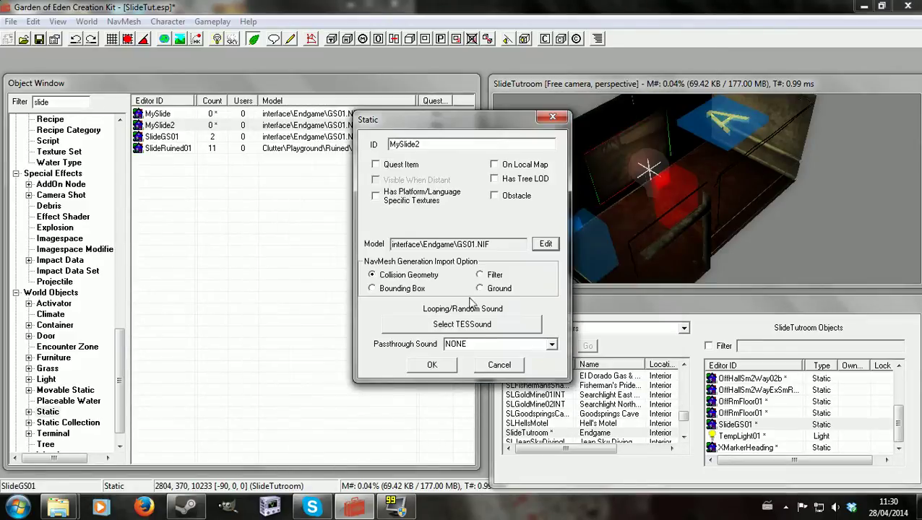
pyautogui.click(432, 365)
# Replace the SlideGS01 slide placed in SlideTutroom with MySlide using Search & Replace, limited to the selection.
pyautogui.click(156, 125)
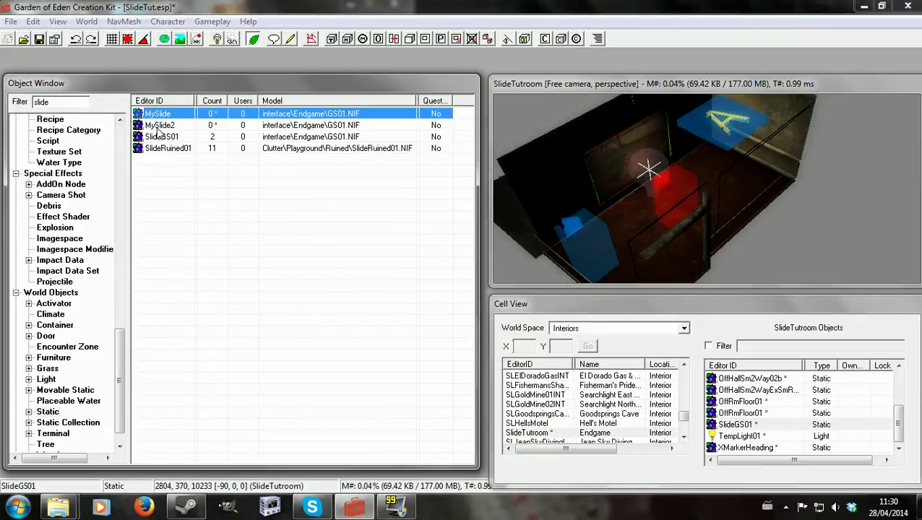
pyautogui.click(607, 175)
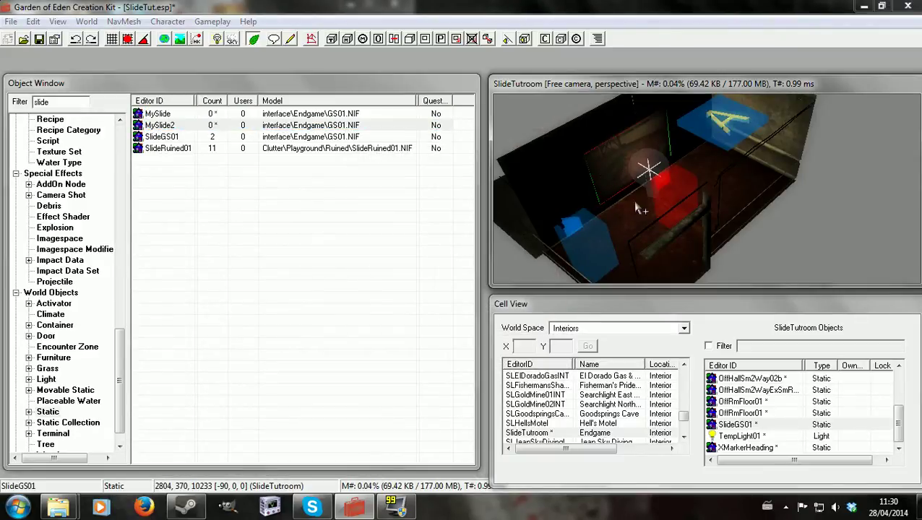
pyautogui.scroll(3, 632, 200)
pyautogui.moveTo(567, 169); pyautogui.dragTo(625, 207, button='middle')
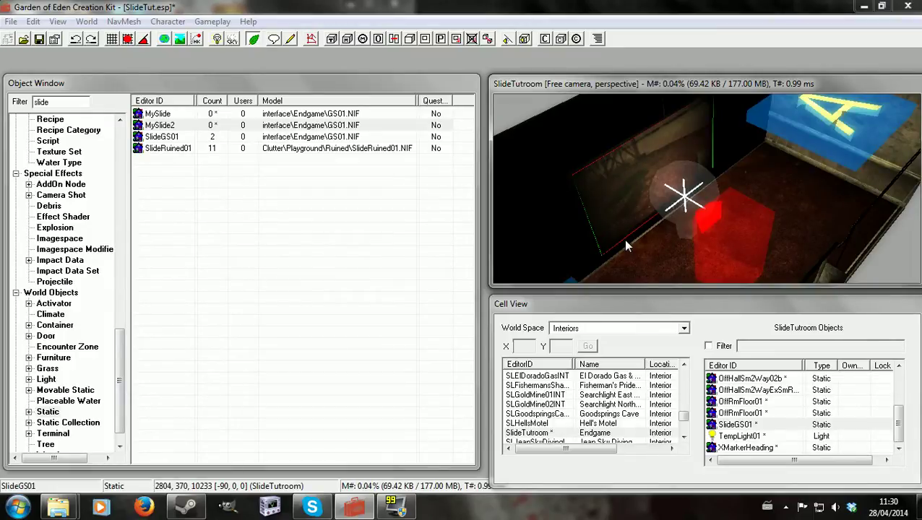
pyautogui.hotkey('ctrl', 'f')
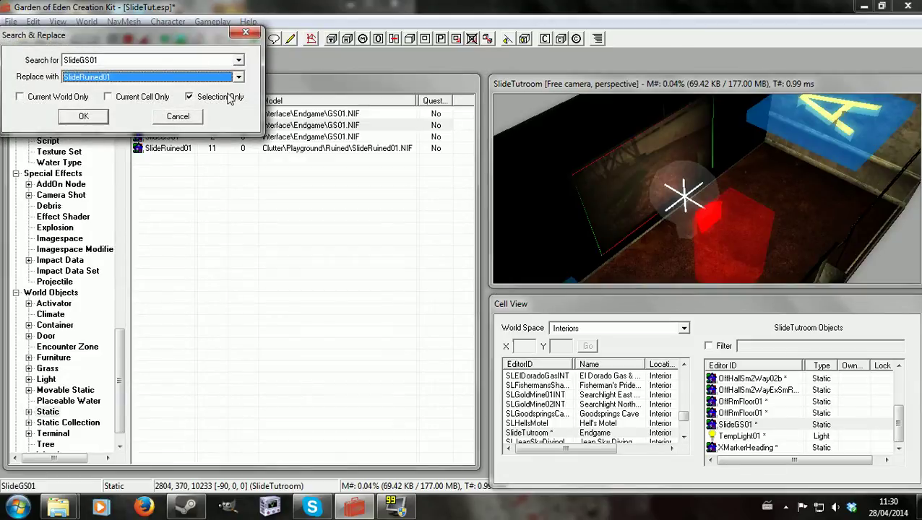
pyautogui.write('my')
pyautogui.click(88, 121)
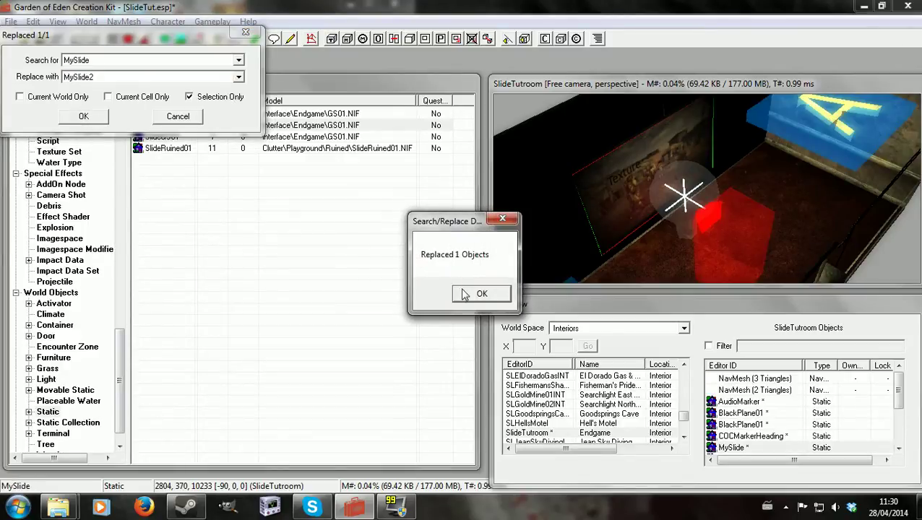
pyautogui.click(468, 293)
# Make the XMarkerHeading a persistent reference with the editor ID SlideMarkerREF and save the plugin.
pyautogui.click(729, 239)
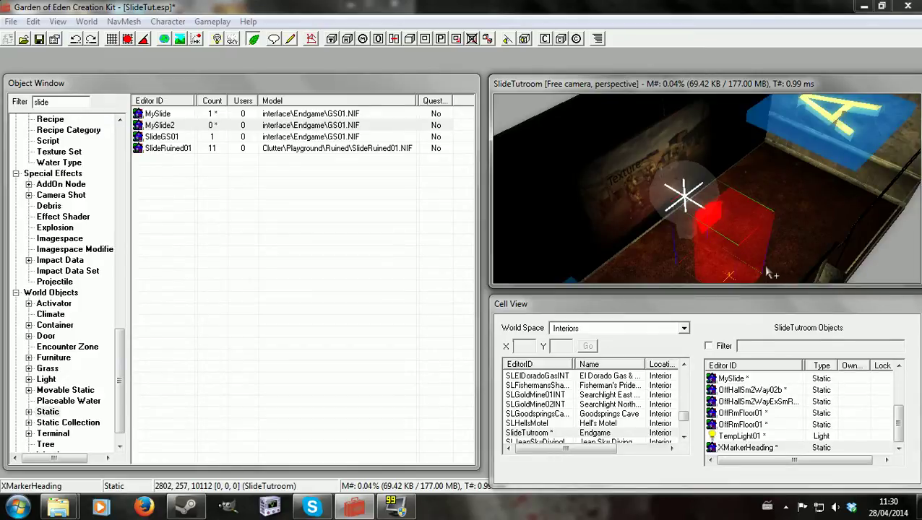
pyautogui.doubleClick(738, 242)
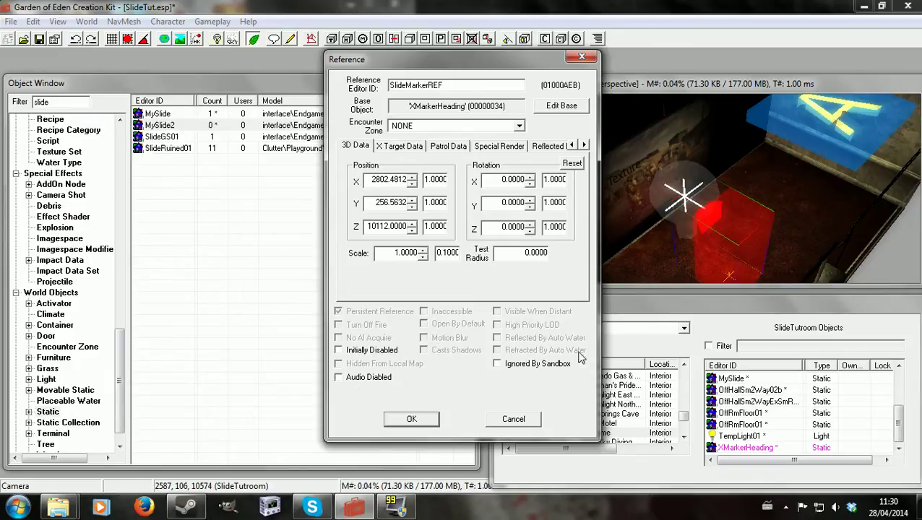
pyautogui.click(432, 422)
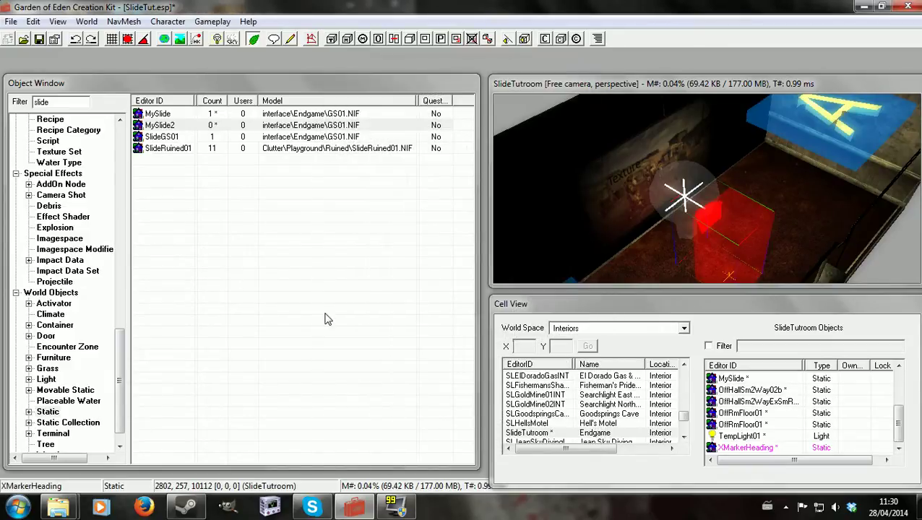
pyautogui.click(40, 39)
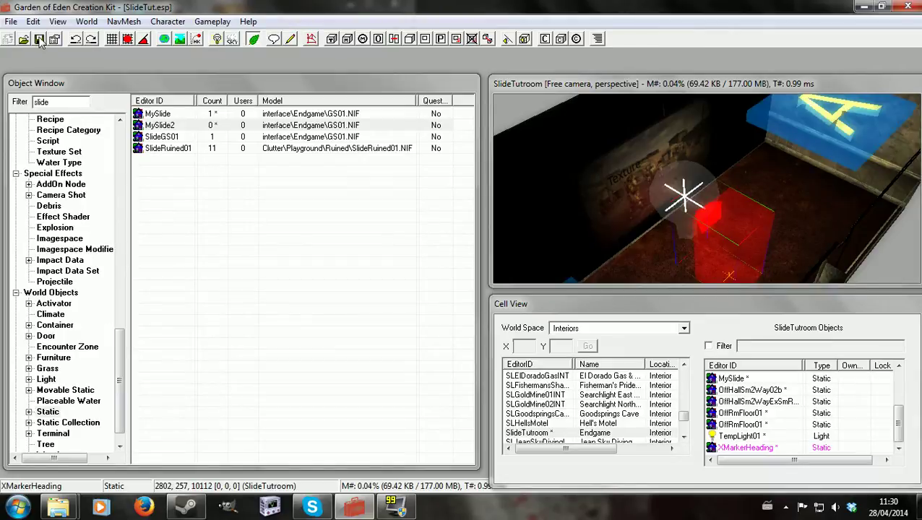
# Create a new NPC with the ID MyNarrator and fill in its display name.
pyautogui.click(120, 354)
pyautogui.moveTo(121, 353); pyautogui.dragTo(121, 149)
pyautogui.click(44, 314)
pyautogui.rightClick(210, 238)
pyautogui.click(253, 246)
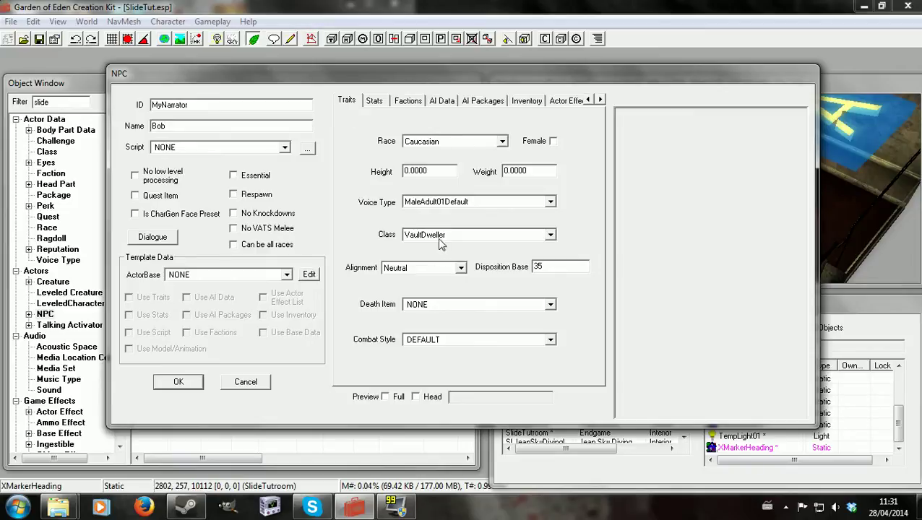
pyautogui.click(179, 383)
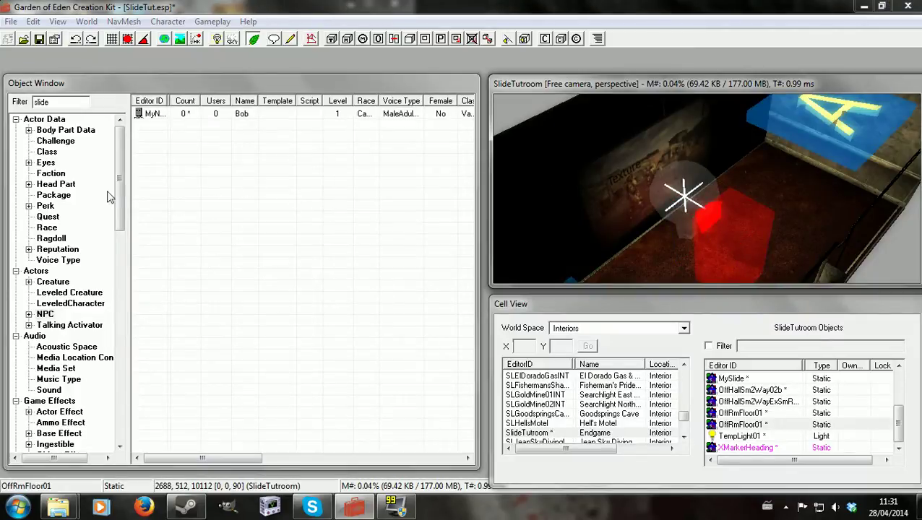
# Create a new male voice type with the ID SlideVoice.
pyautogui.click(70, 262)
pyautogui.rightClick(223, 190)
pyautogui.click(253, 190)
pyautogui.rightClick(66, 130)
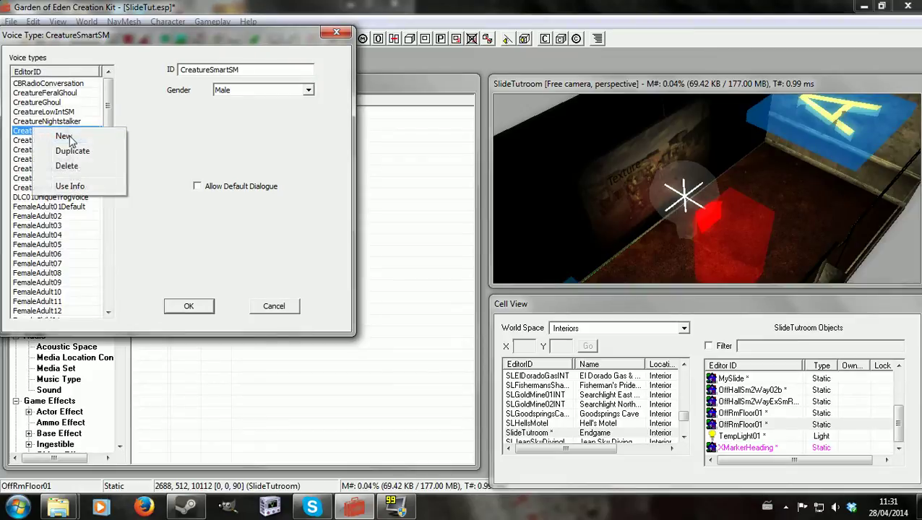
pyautogui.click(90, 134)
pyautogui.write('Sl')
pyautogui.press('Return')
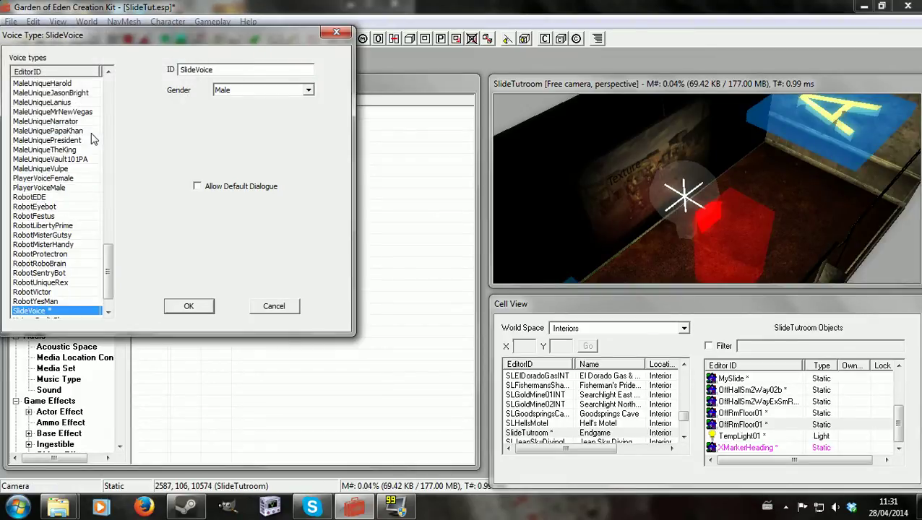
pyautogui.press('Return')
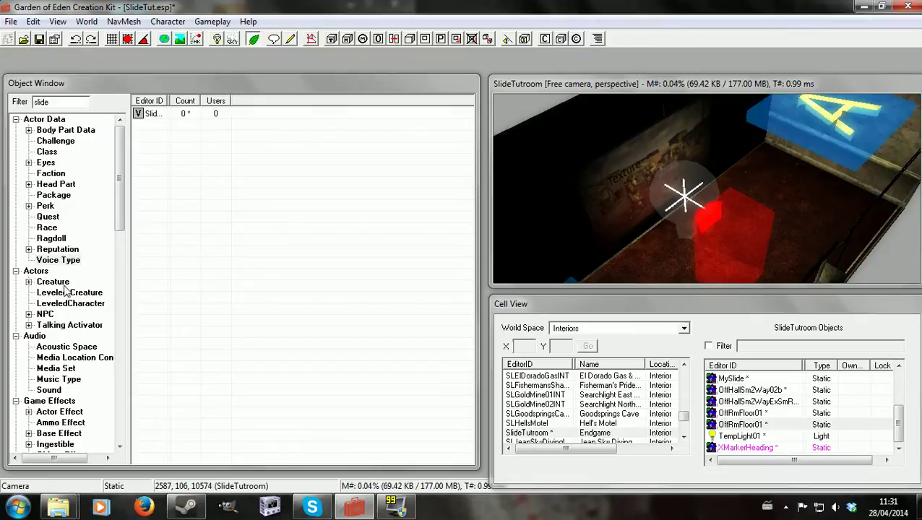
# List the NPCs and filter them by "narra".
pyautogui.click(46, 315)
pyautogui.moveTo(56, 102); pyautogui.dragTo(1, 105)
pyautogui.write('narra')
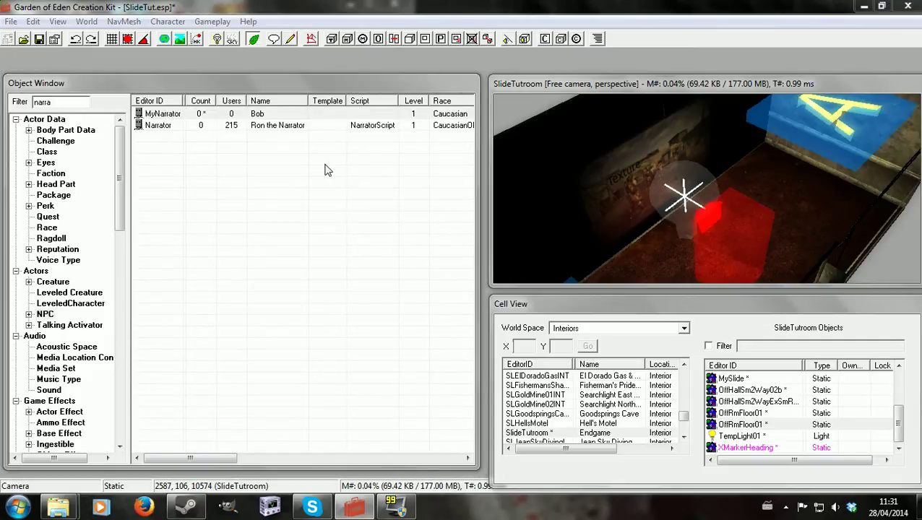
# Assign the SlideVoice voice type to the MyNarrator NPC.
pyautogui.doubleClick(163, 114)
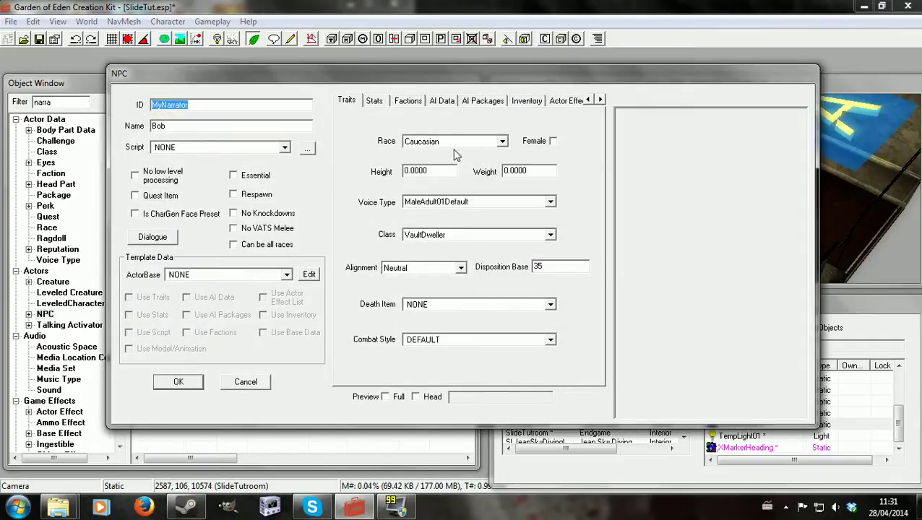
pyautogui.click(551, 203)
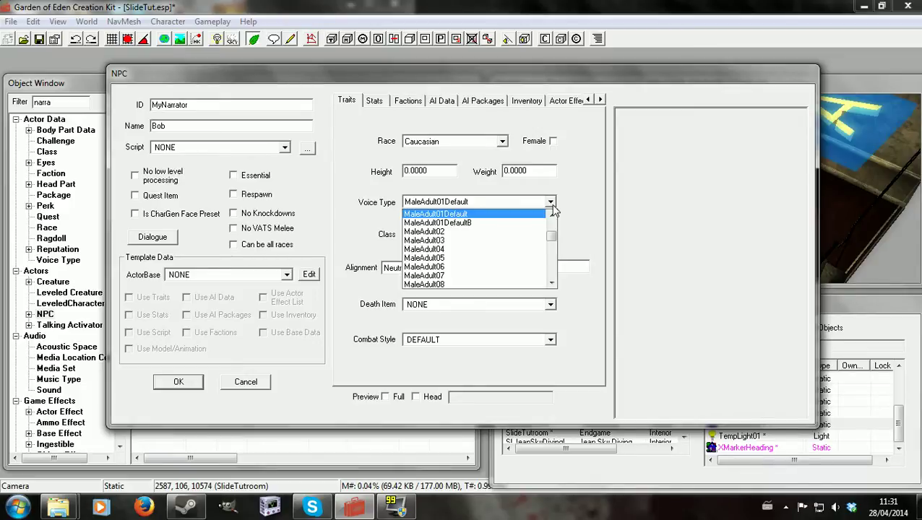
pyautogui.press('s')
pyautogui.click(471, 283)
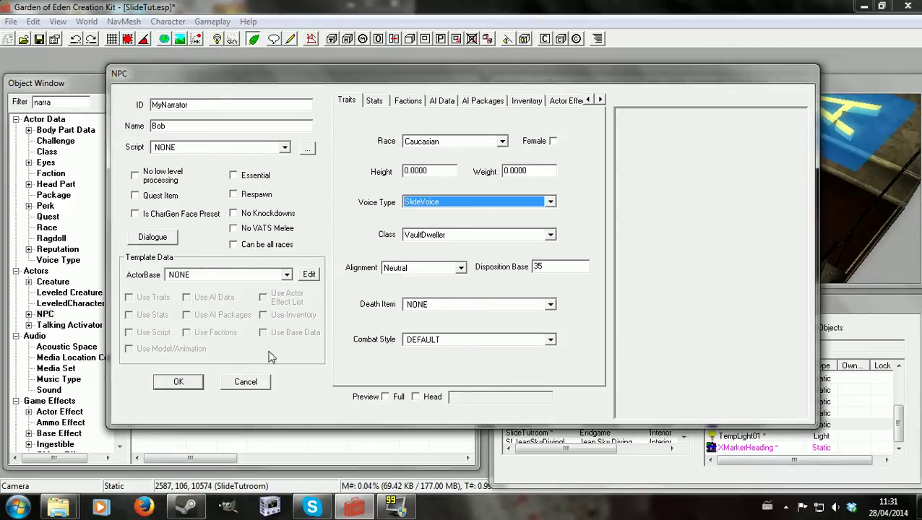
pyautogui.click(183, 383)
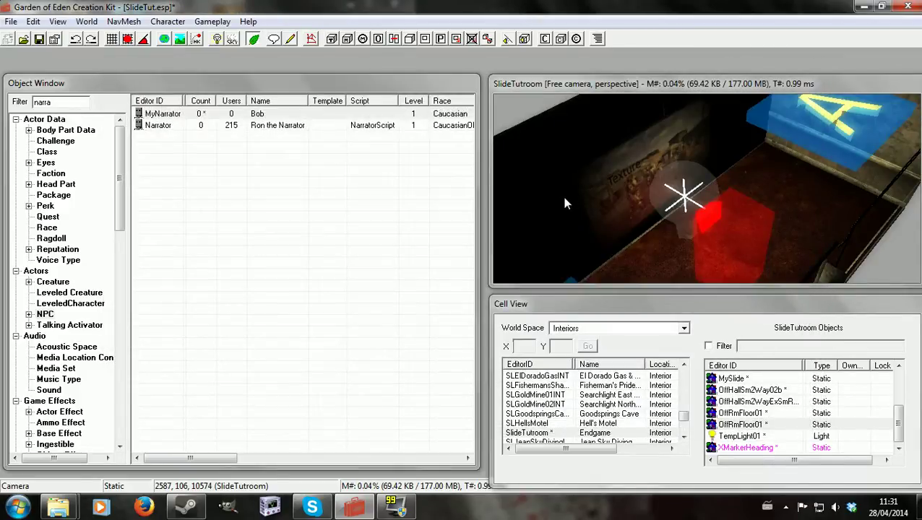
# Place the MyNarrator NPC in SlideTutroom, above the empty floor tile behind the black slide wall.
pyautogui.keyDown('shift'); pyautogui.moveTo(593, 227); pyautogui.dragTo(814, 242, button='middle'); pyautogui.keyUp('shift')
pyautogui.keyDown('shift'); pyautogui.moveTo(649, 233); pyautogui.dragTo(692, 226, button='middle'); pyautogui.keyUp('shift')
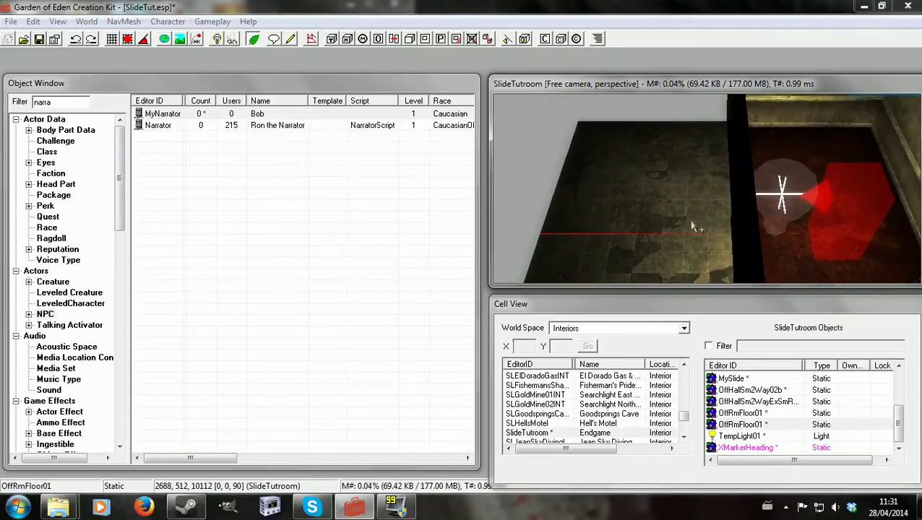
pyautogui.click(148, 119)
pyautogui.moveTo(149, 120); pyautogui.dragTo(647, 135)
pyautogui.scroll(-3, 667, 165)
pyautogui.moveTo(694, 147); pyautogui.dragTo(539, 155, button='right')
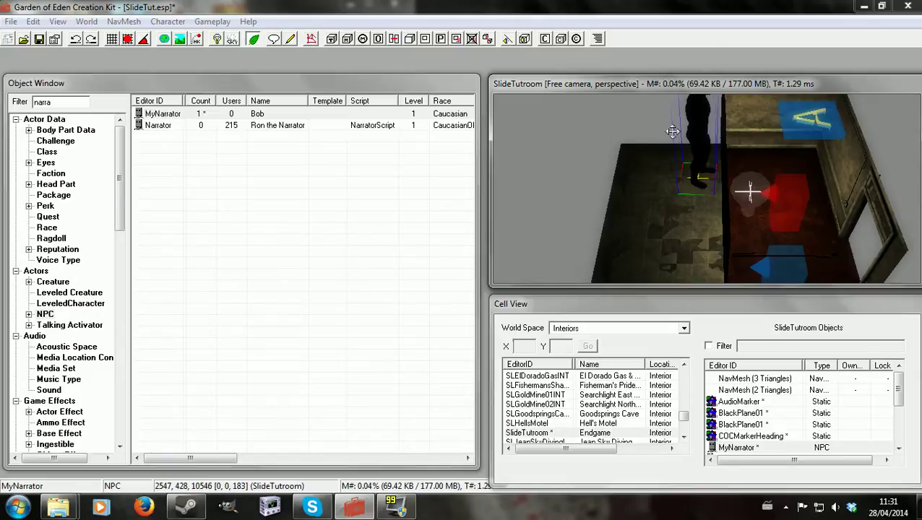
# Reposition MyNarrator behind the slide wall, drop it onto the floor and brighten the render view.
pyautogui.moveTo(685, 119); pyautogui.dragTo(645, 101)
pyautogui.moveTo(654, 344); pyautogui.dragTo(590, 174)
pyautogui.press('f')
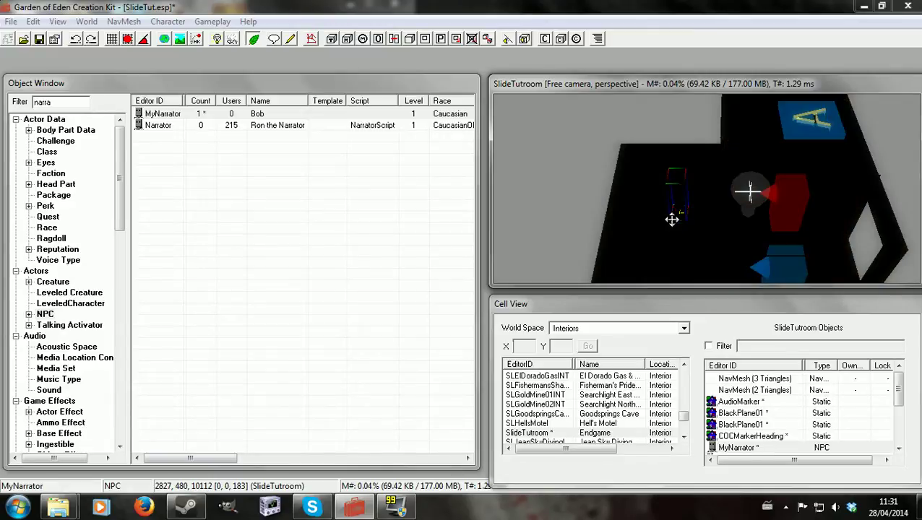
pyautogui.press('a')
pyautogui.scroll(2, 685, 215)
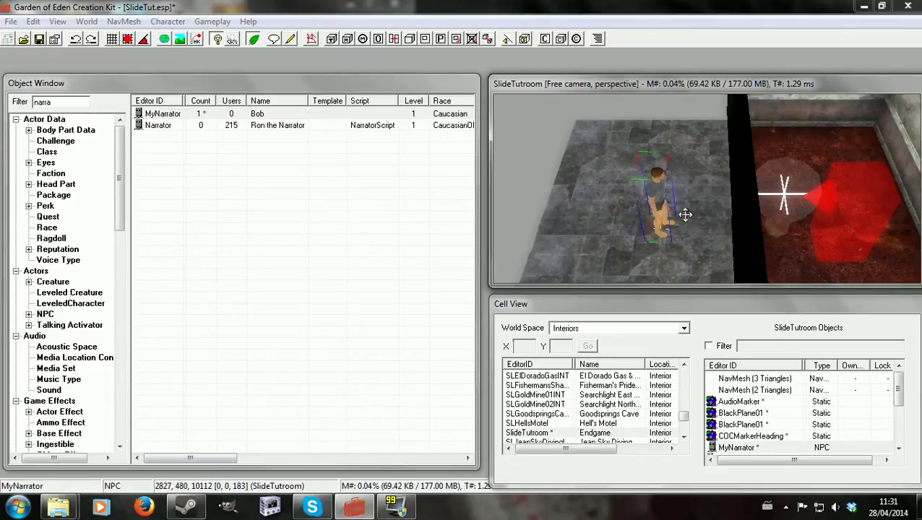
# Save the plugin with the narrator placed, and select the XMarkerHeading in front of the slide.
pyautogui.keyDown('shift'); pyautogui.moveTo(666, 218); pyautogui.dragTo(738, 186, button='middle'); pyautogui.keyUp('shift')
pyautogui.press('a')
pyautogui.press('a')
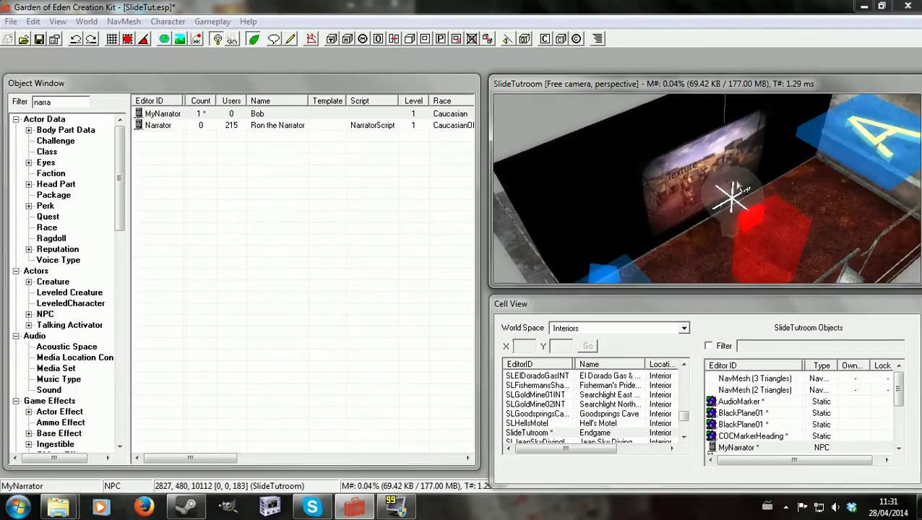
pyautogui.click(40, 39)
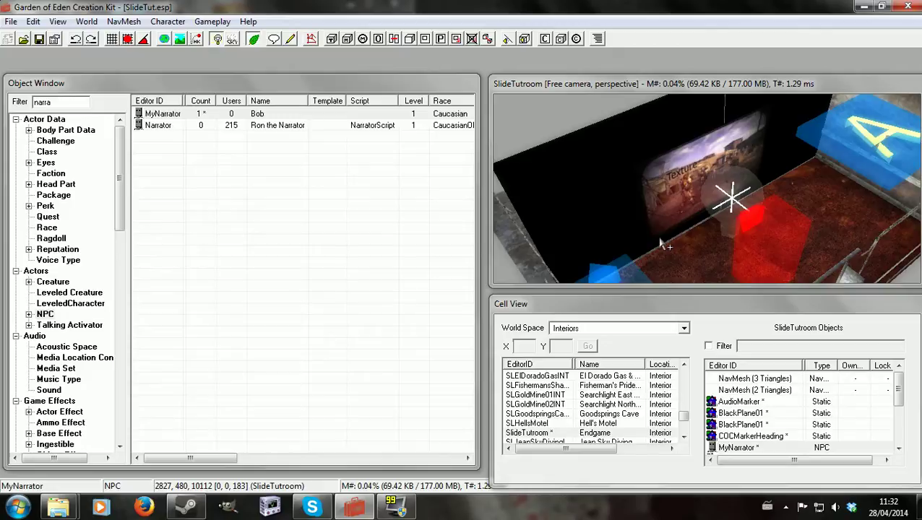
pyautogui.click(781, 247)
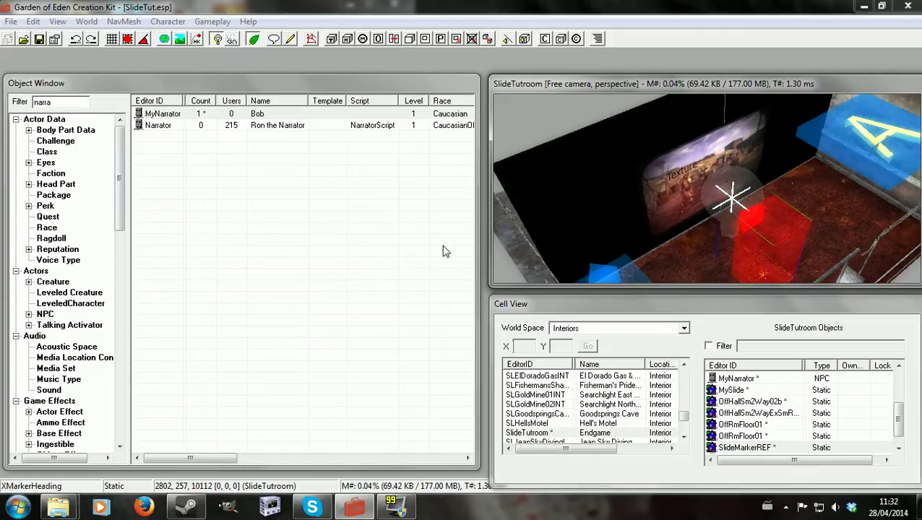
# Create a new NPC with the ID MyNpc and the name NPC, and select it in the list.
pyautogui.rightClick(226, 185)
pyautogui.click(263, 190)
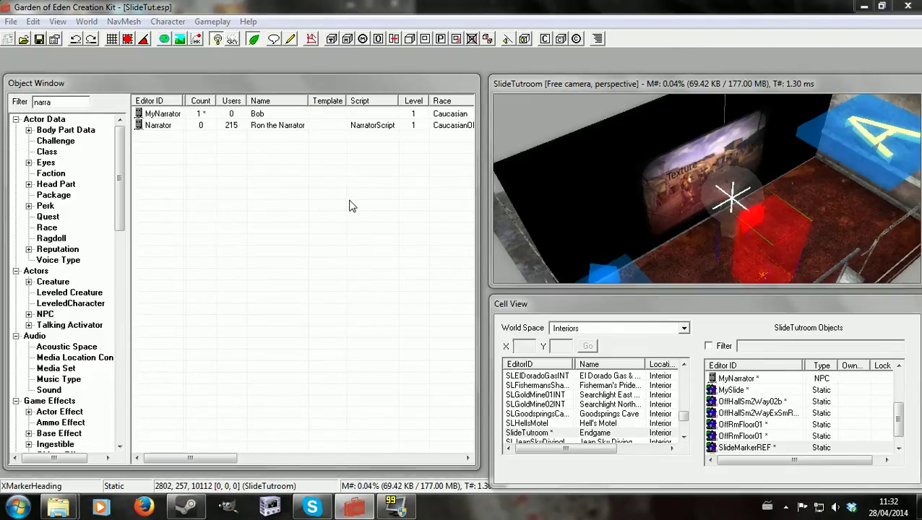
pyautogui.write('MyNpc')
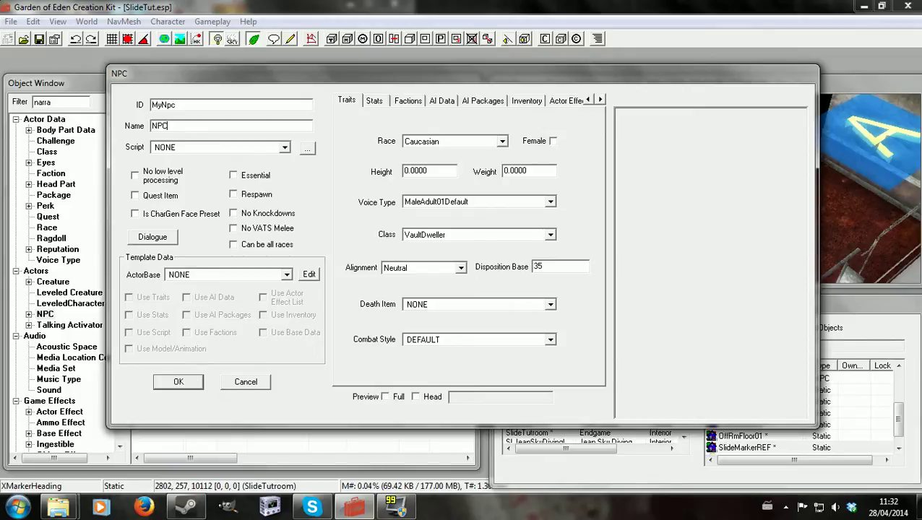
pyautogui.click(178, 381)
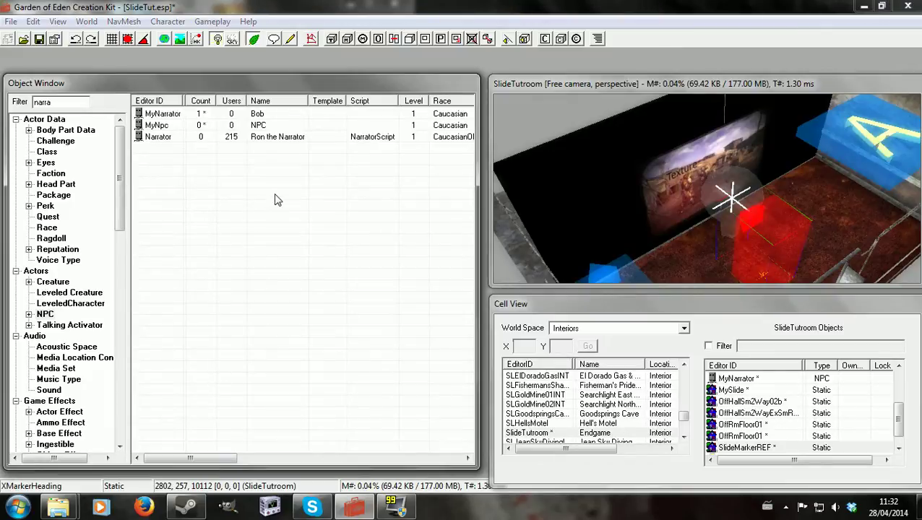
pyautogui.click(261, 128)
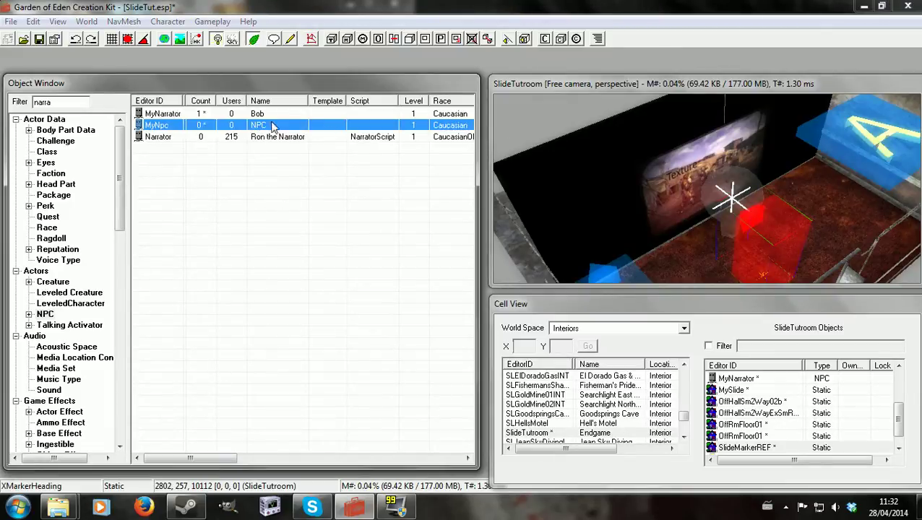